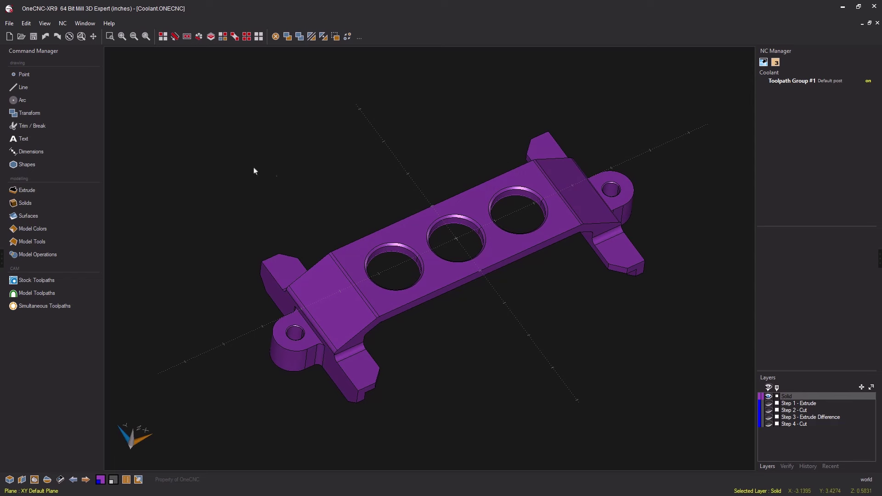
Step: Start a basic mill profile operation and select the lower inside edges of the three large circular holes as profiles
left_click(20, 281)
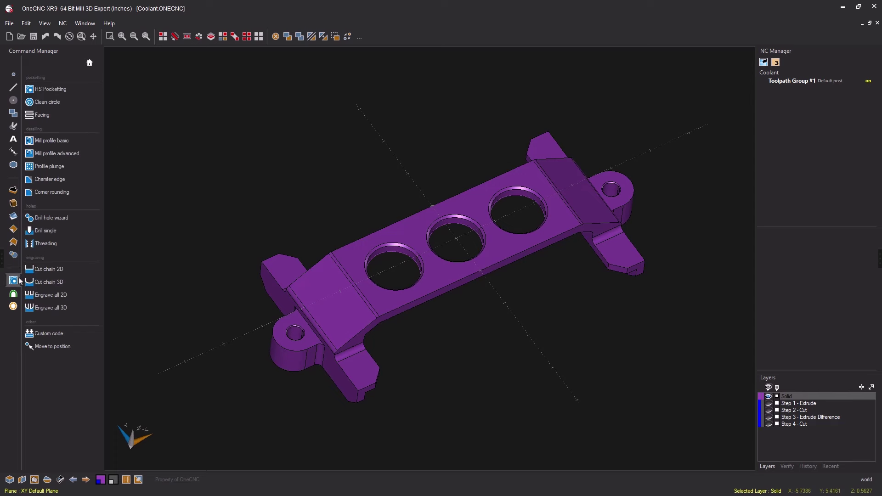
left_click(52, 143)
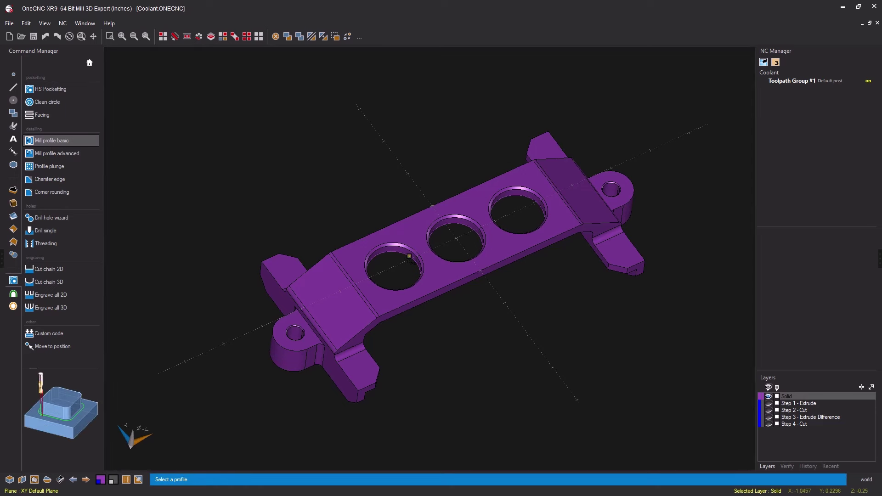
left_click(413, 260)
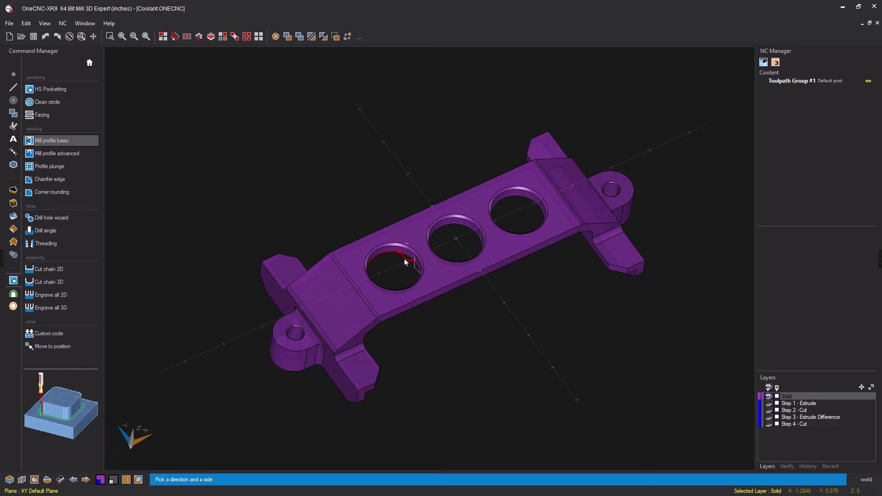
left_click(406, 261)
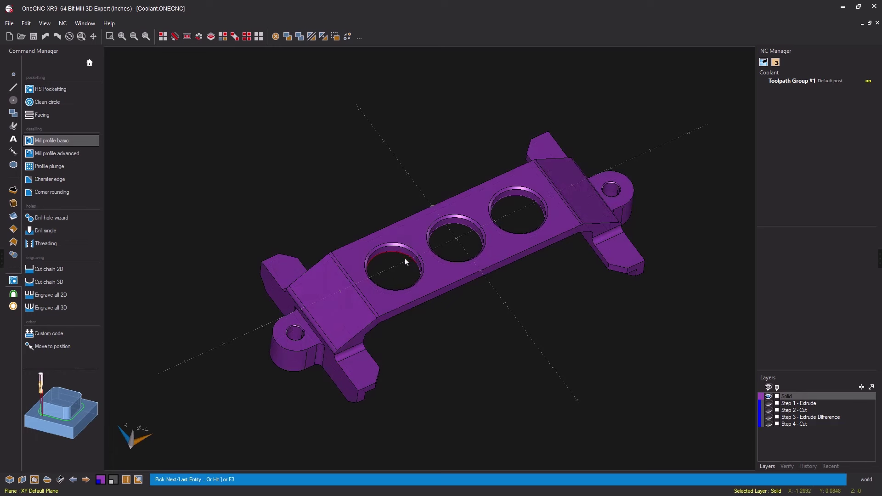
key("F3")
left_click(472, 234)
key("F3")
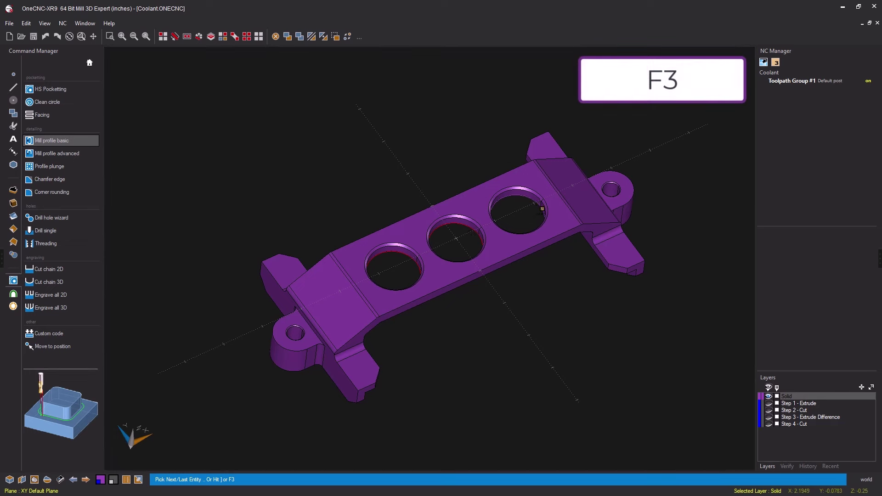
left_click(542, 209)
key("F3")
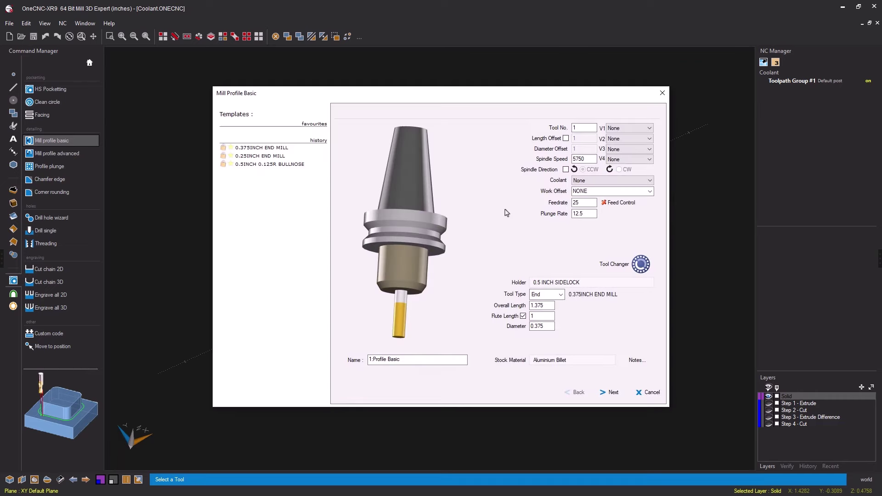
Step: Generate the profile toolpath with the 0.375 inch end mill, no coolant, and the preset clearance, depth, stepover and lead-in settings
left_click_drag(404, 97, 299, 62)
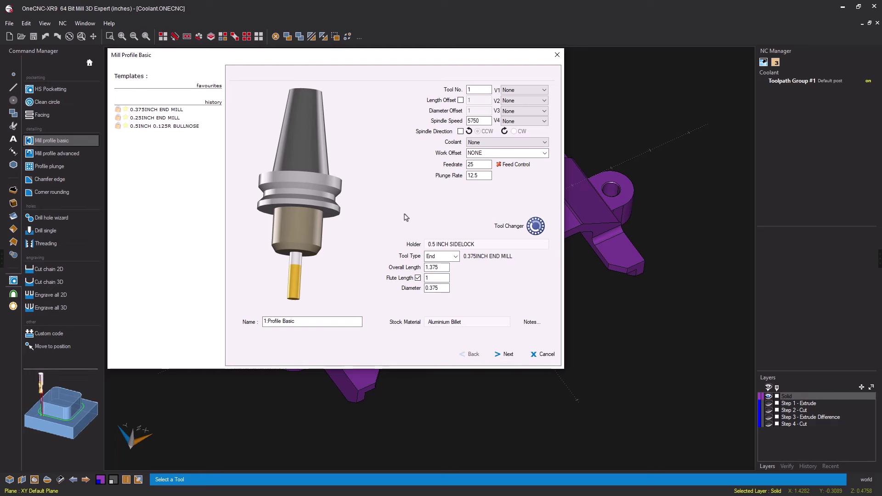
left_click(508, 355)
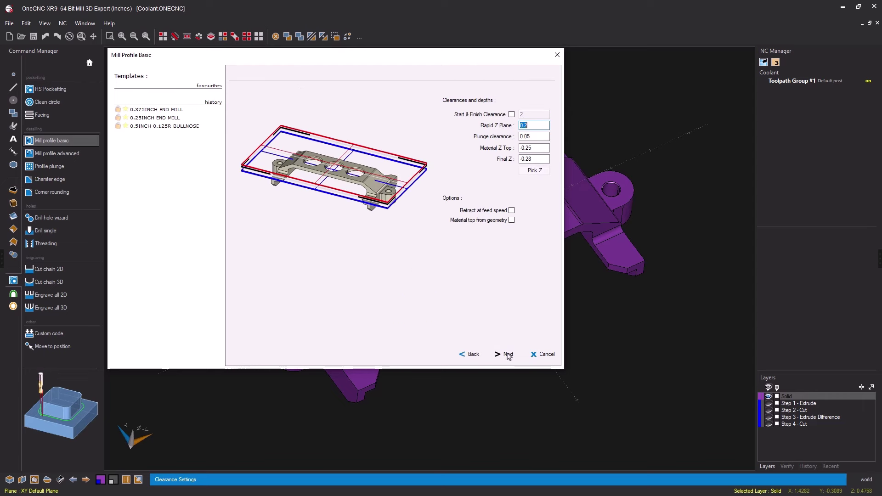
left_click(507, 355)
left_click(507, 355)
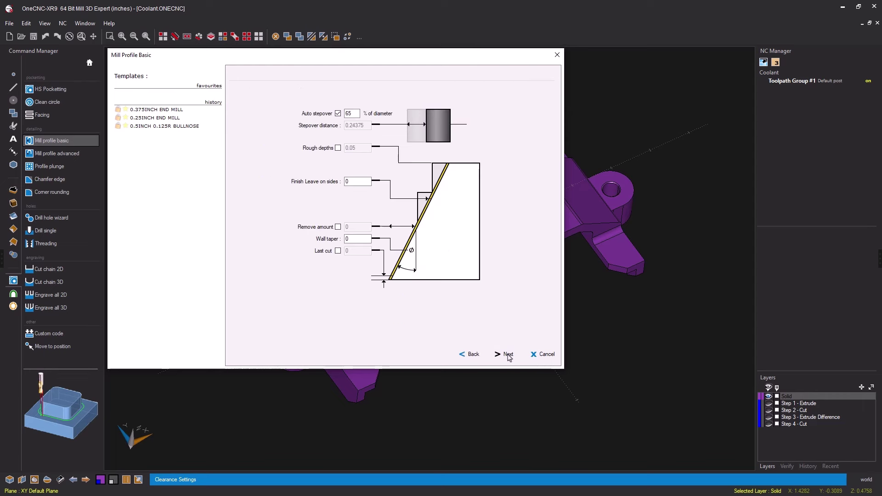
left_click(509, 355)
left_click(508, 355)
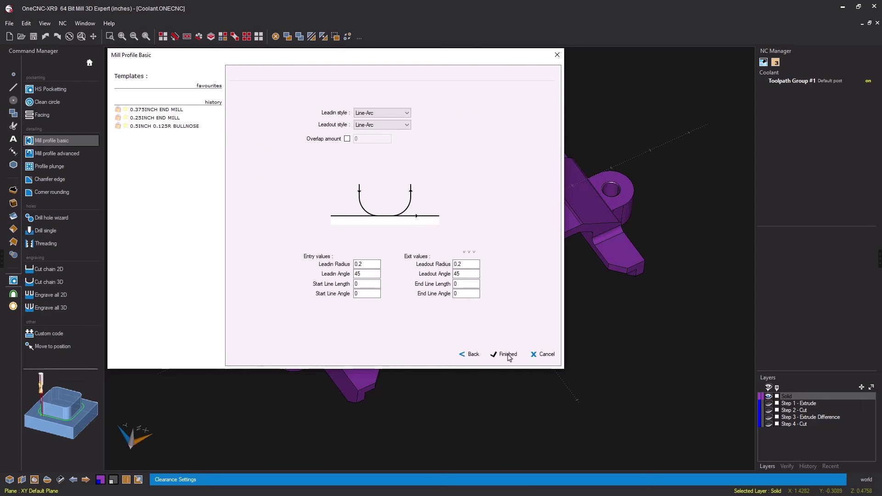
left_click(508, 355)
Step: Post Toolpath Group #1 to the file Coolant, replacing the existing file, and close the resulting NC code
right_click(815, 81)
left_click(827, 120)
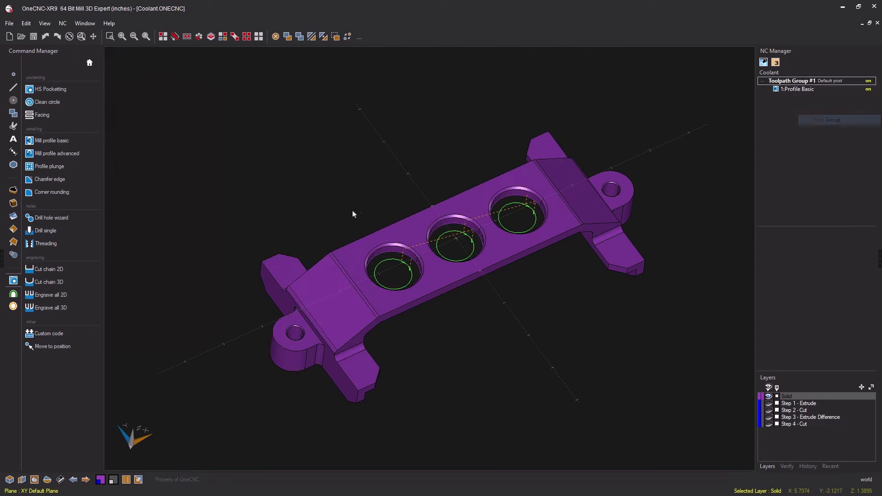
left_click_drag(394, 130, 192, 61)
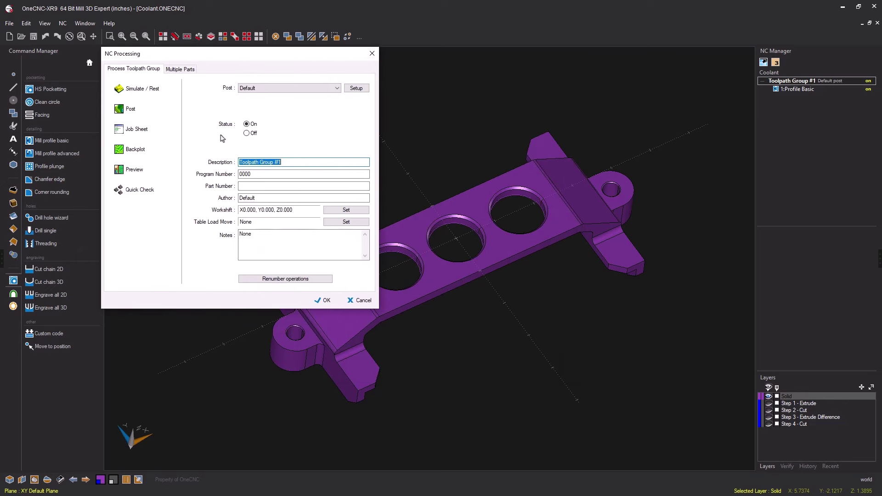
left_click(130, 109)
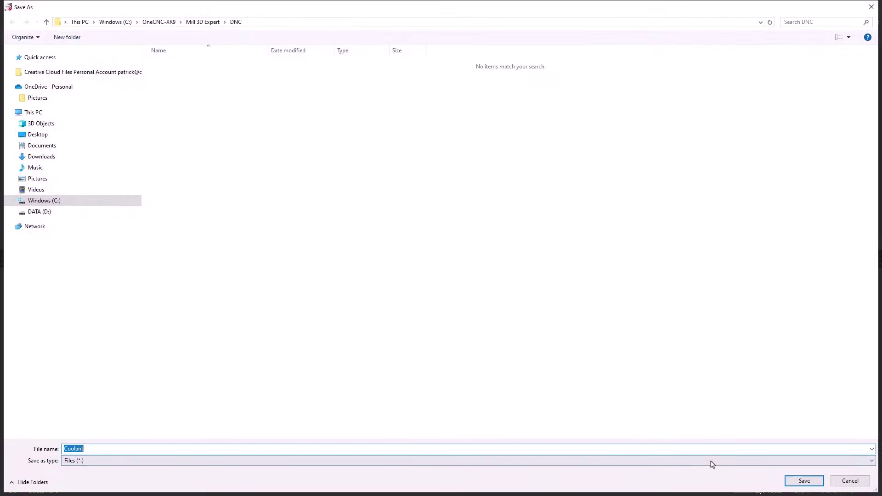
left_click(801, 481)
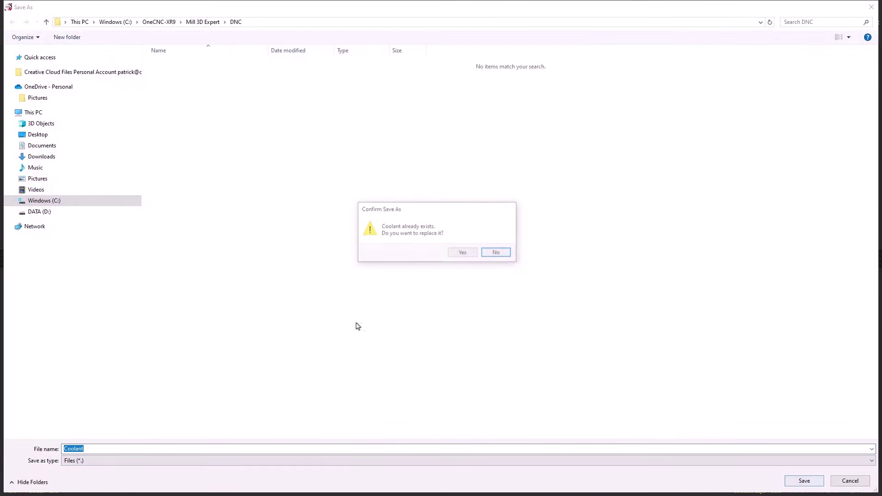
left_click(458, 254)
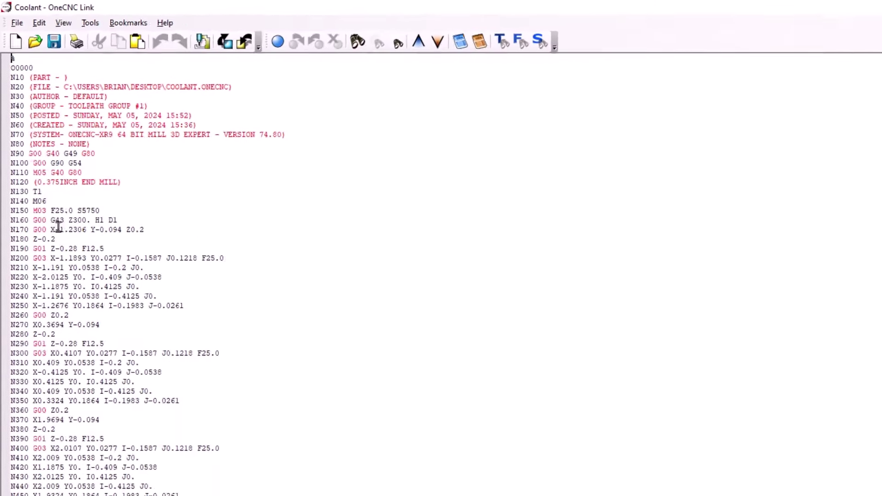
left_click(872, 5)
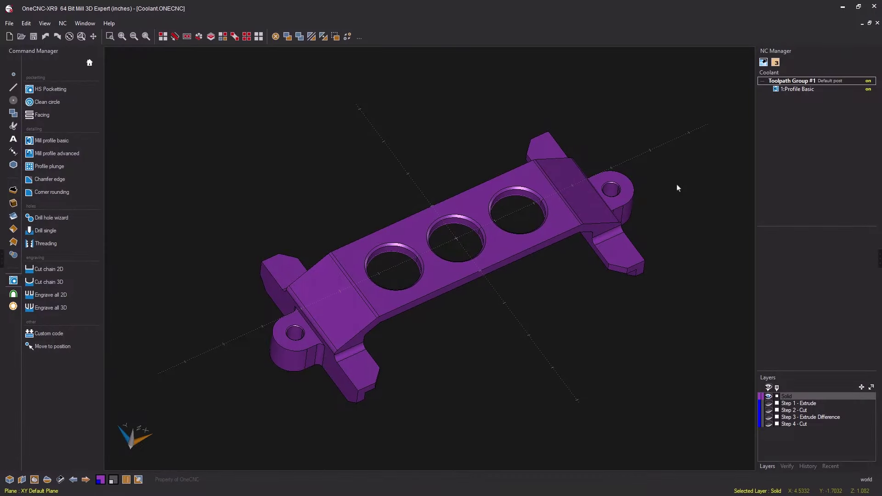
Step: Edit the Profile Basic operation to use coolant No.1 and regenerate its toolpath with all other settings kept
right_click(796, 91)
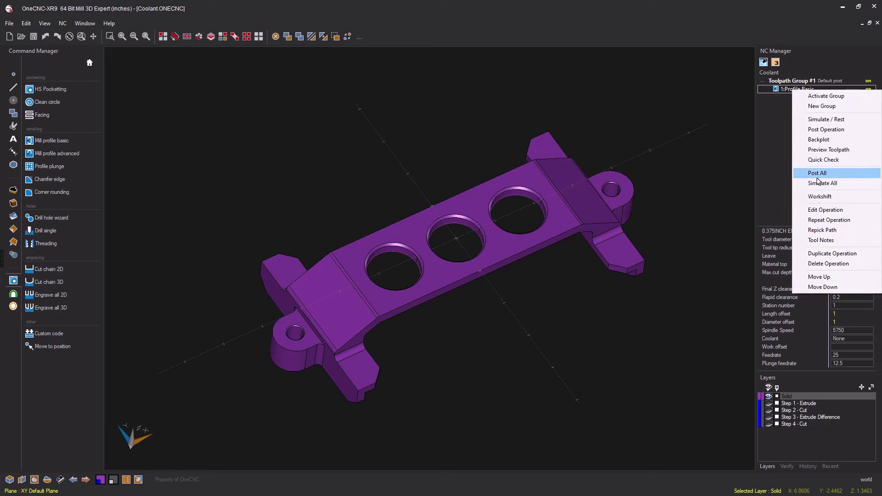
left_click(568, 212)
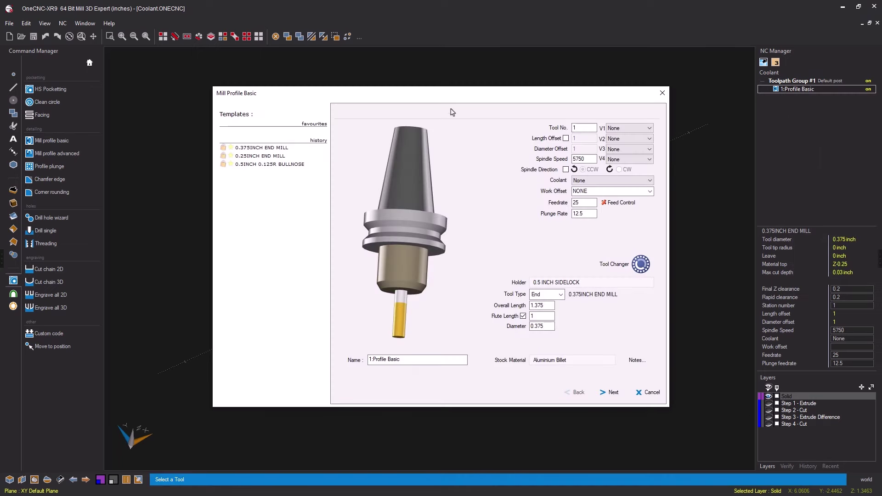
left_click_drag(448, 96, 342, 60)
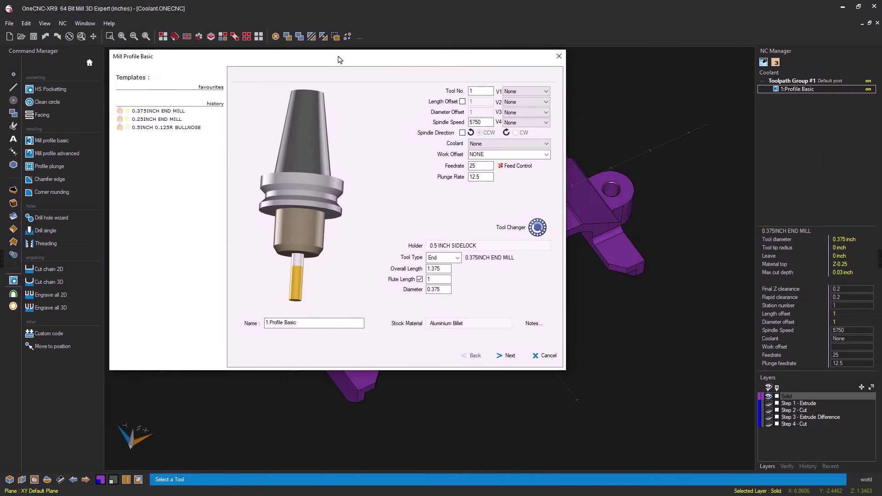
left_click(486, 145)
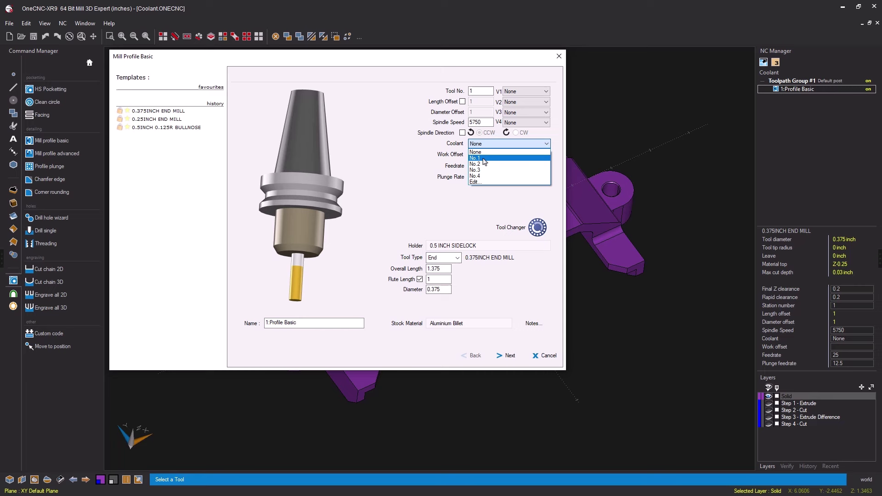
left_click(484, 158)
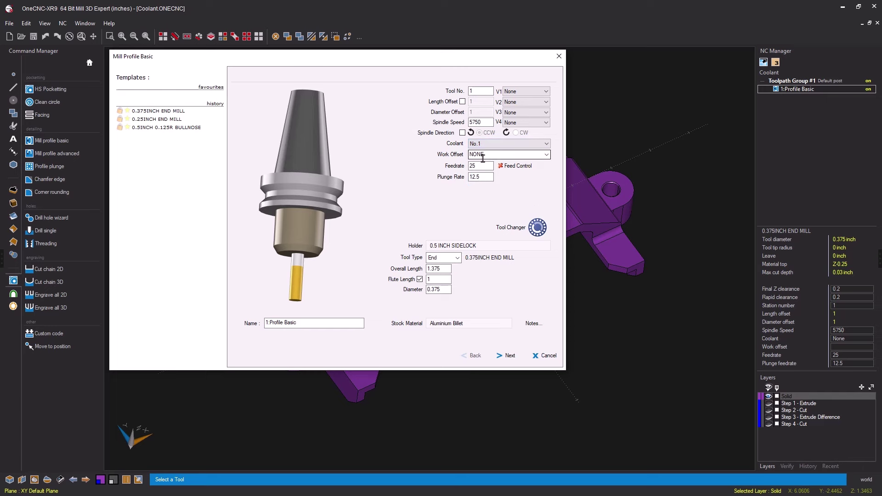
left_click(513, 358)
left_click(513, 360)
left_click(513, 358)
left_click(514, 358)
left_click(514, 358)
left_click(514, 357)
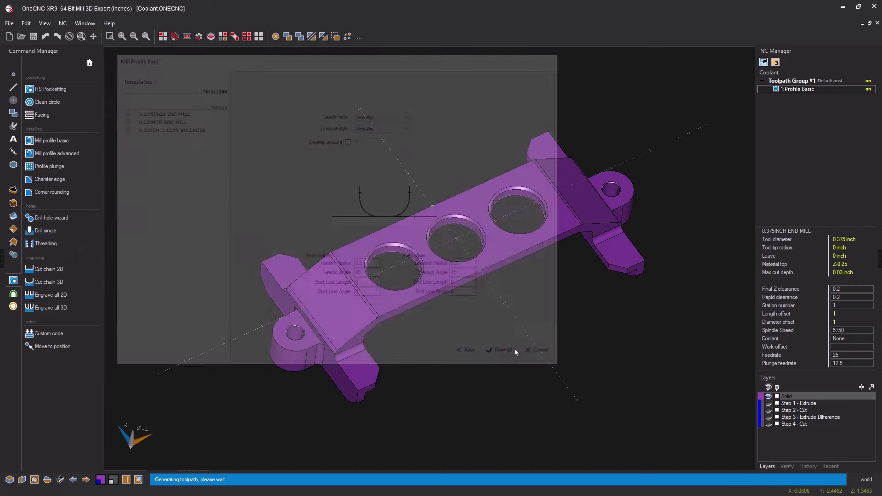
Step: Post Toolpath Group #1 again with the Default post, overwriting the file Coolant
right_click(795, 81)
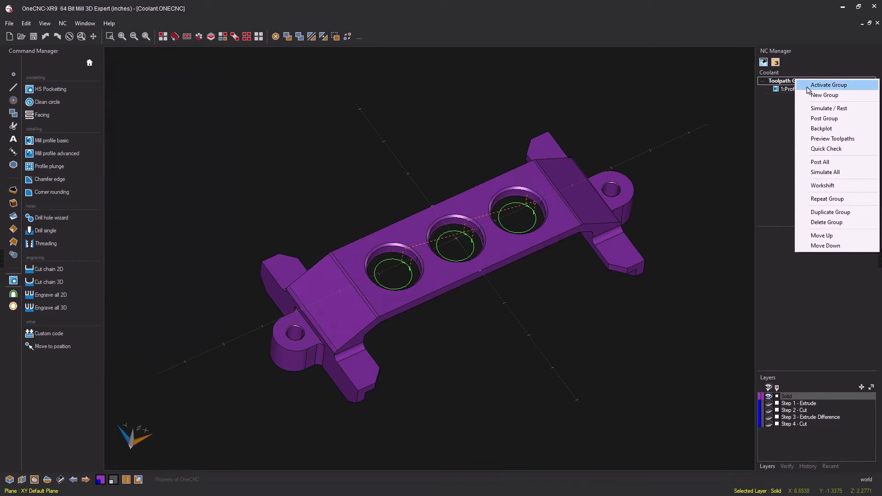
left_click(824, 118)
left_click_drag(355, 123, 160, 57)
left_click(137, 113)
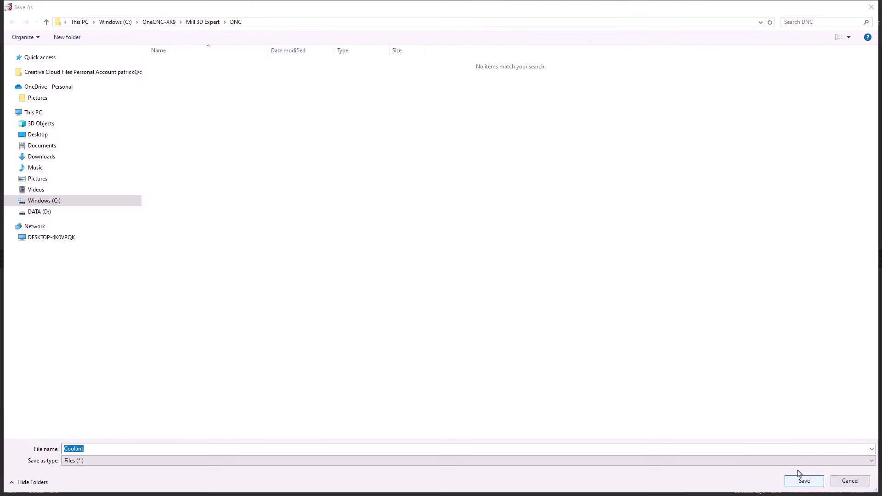
left_click(803, 480)
left_click(469, 256)
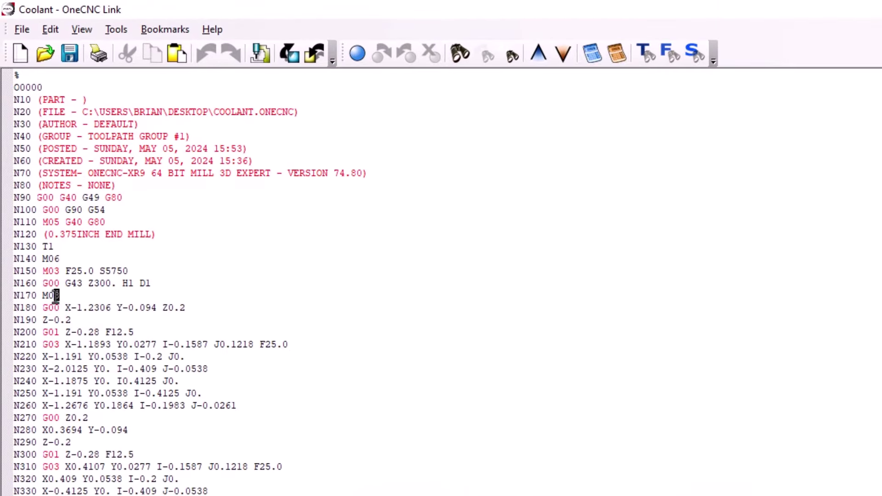
Step: Inspect the coolant command on line N170 of the posted NC code and close the file
double_click(55, 296)
key("Right")
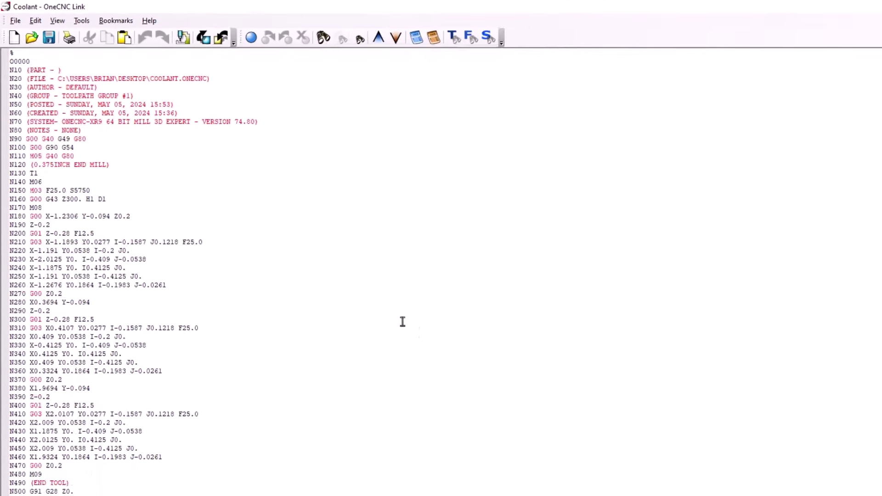
left_click(870, 5)
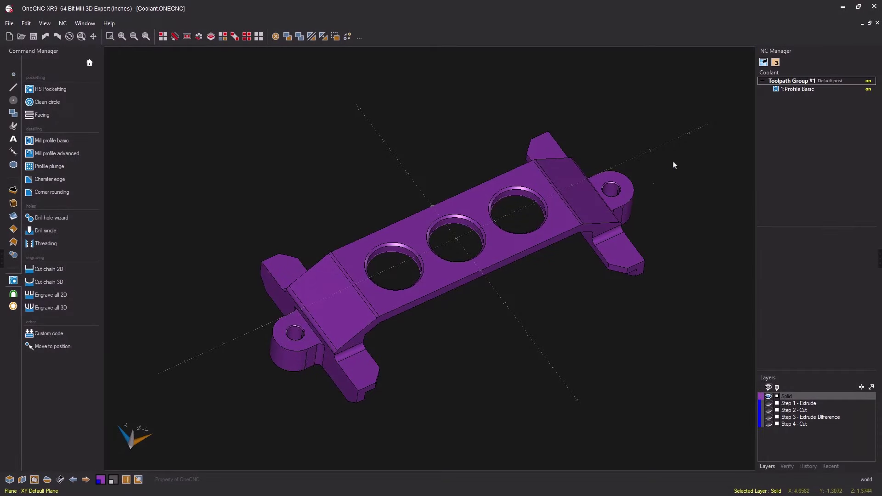
Step: Edit the coolant options from the Profile Basic operation and rename option No.1 to Mist
right_click(797, 90)
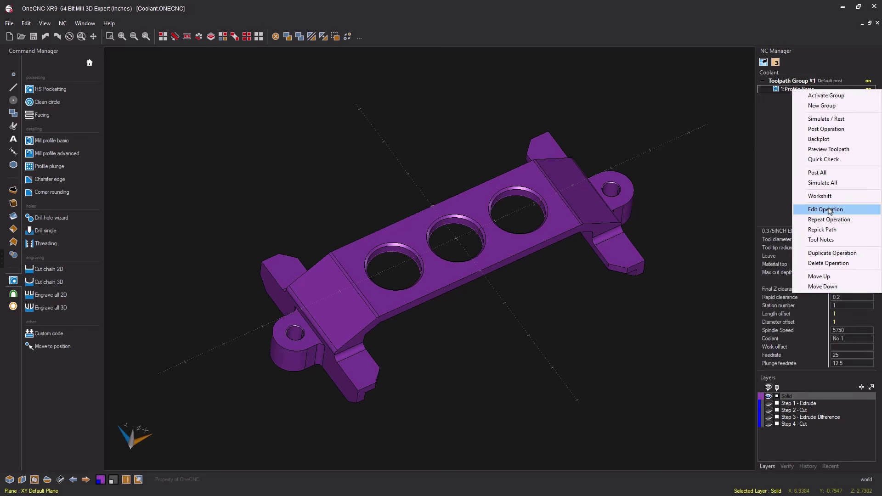
left_click(775, 202)
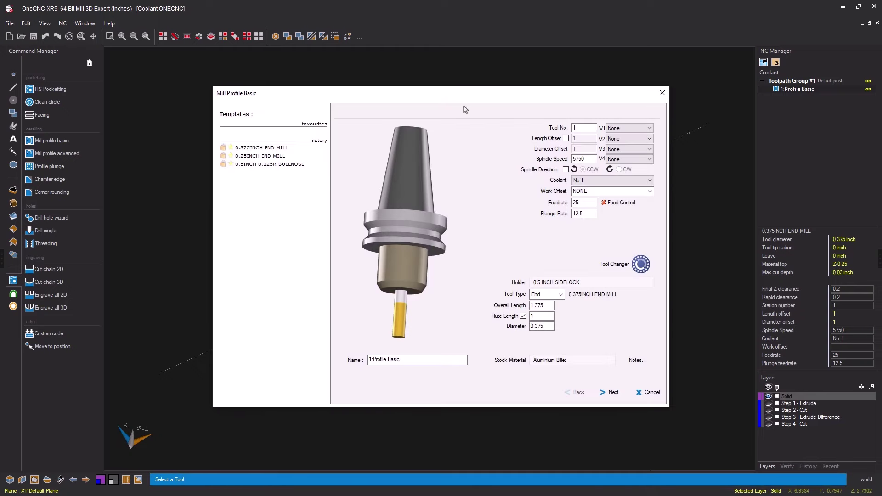
left_click_drag(468, 97, 361, 62)
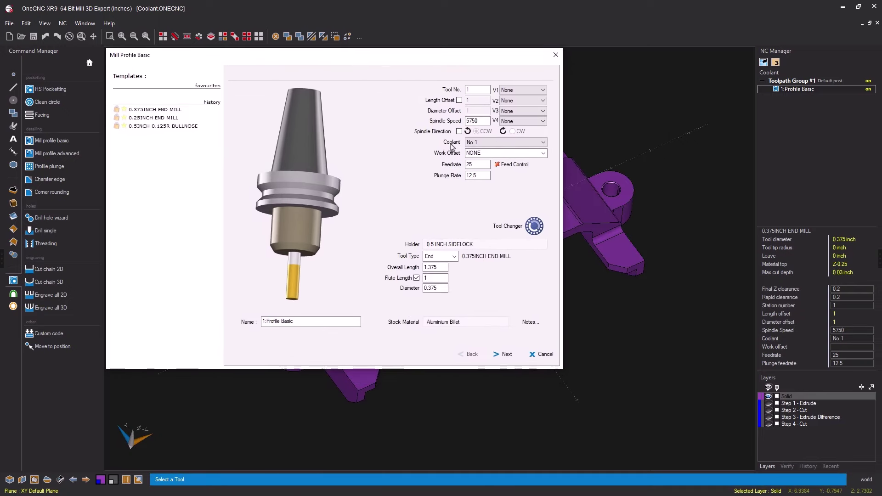
left_click(508, 145)
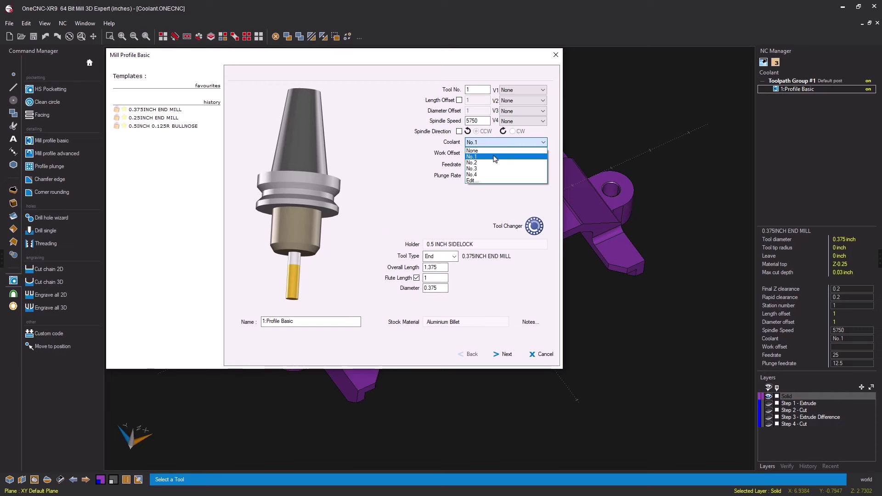
left_click(472, 181)
left_click_drag(364, 146, 697, 63)
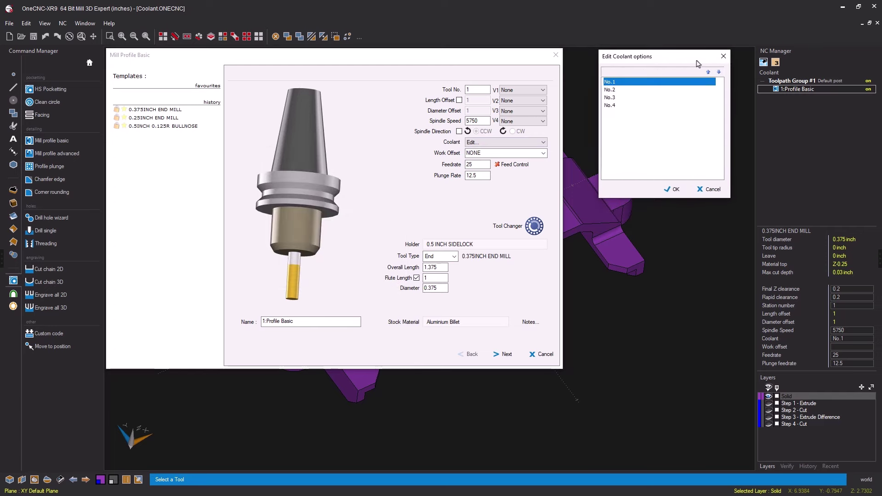
left_click(614, 83)
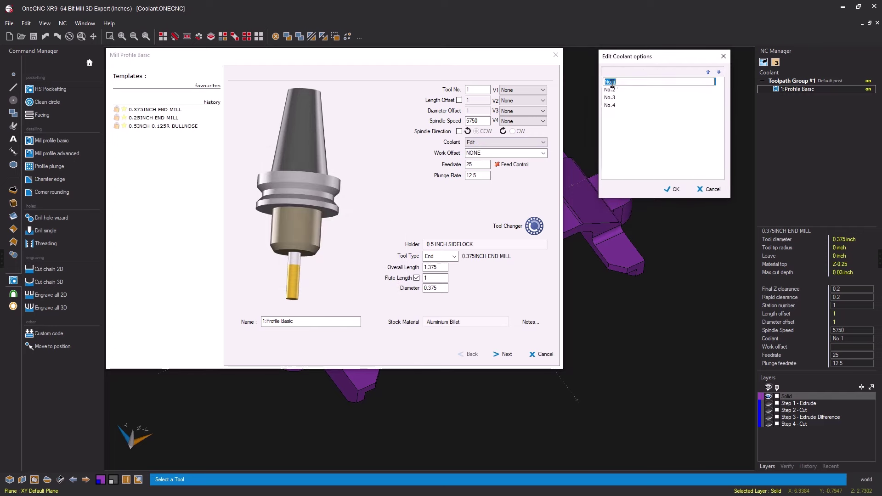
double_click(619, 84)
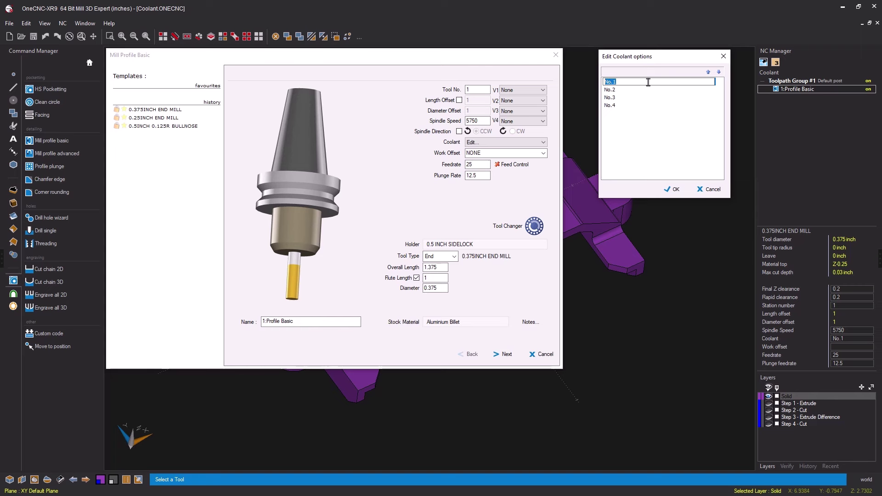
type("Mist")
Step: Rename coolant option No.2 to Flood and No.3 to Spindle, save the options, and check the updated coolant list
left_click(612, 90)
left_click(613, 91)
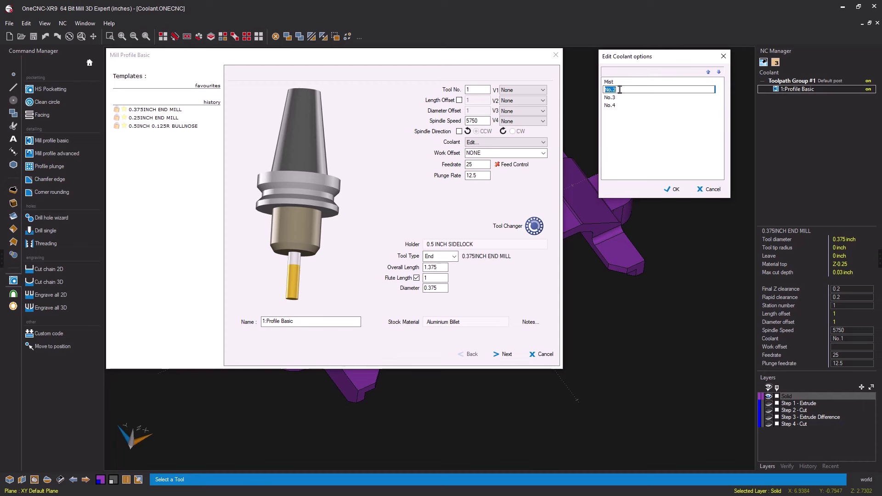
type("Flood")
double_click(611, 98)
type("Spindle")
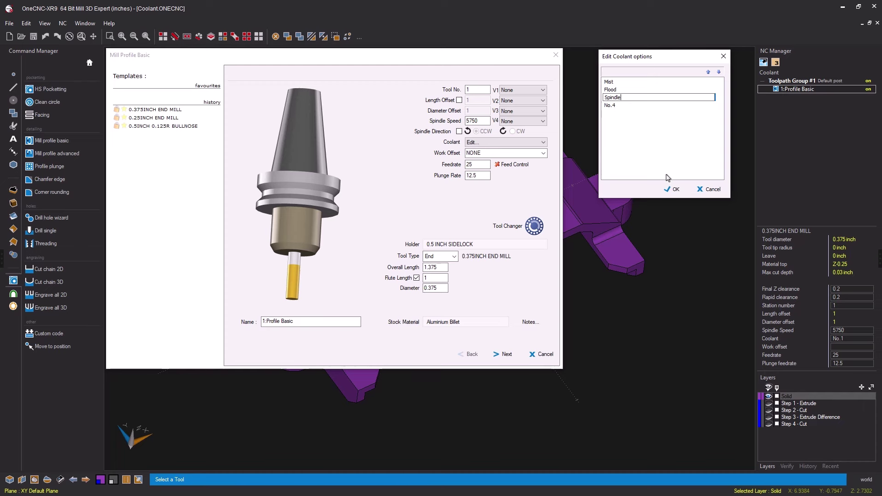
left_click(675, 190)
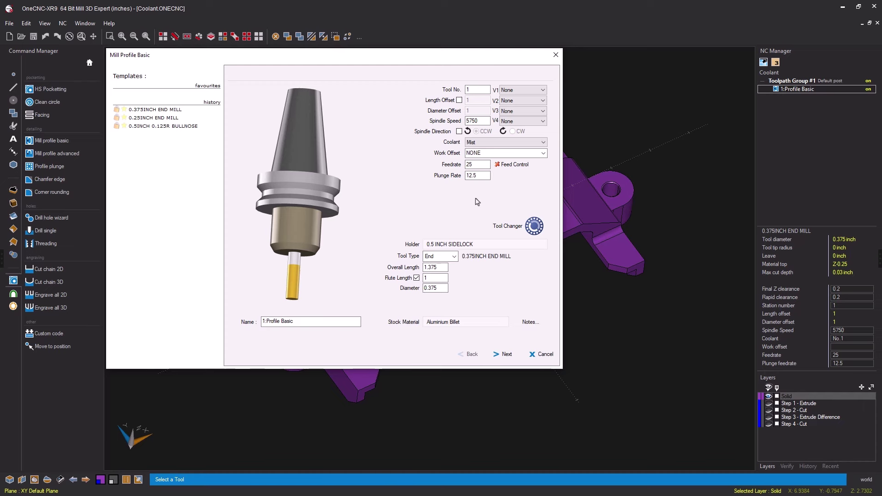
left_click(500, 144)
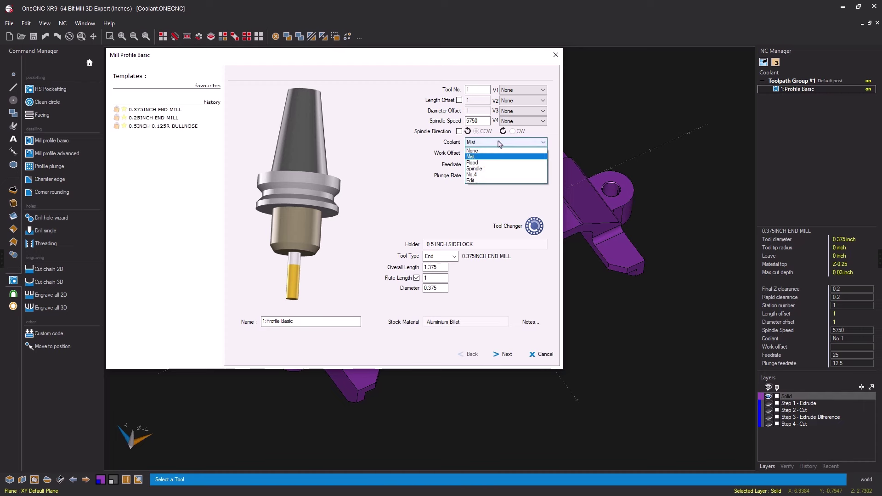
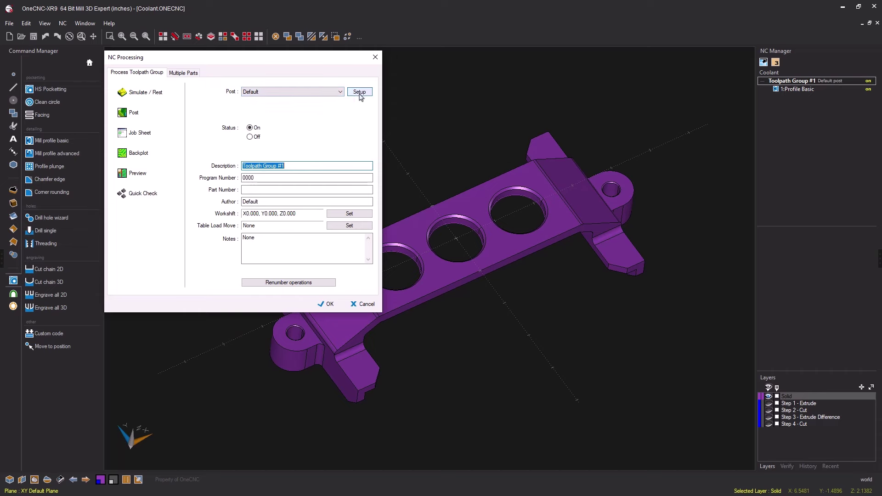
Step: Open the Default post settings for Toolpath Group #1 and inspect the coolant codes in the TOOL FORMAT start and end lines
left_click(359, 93)
left_click_drag(420, 99, 522, 63)
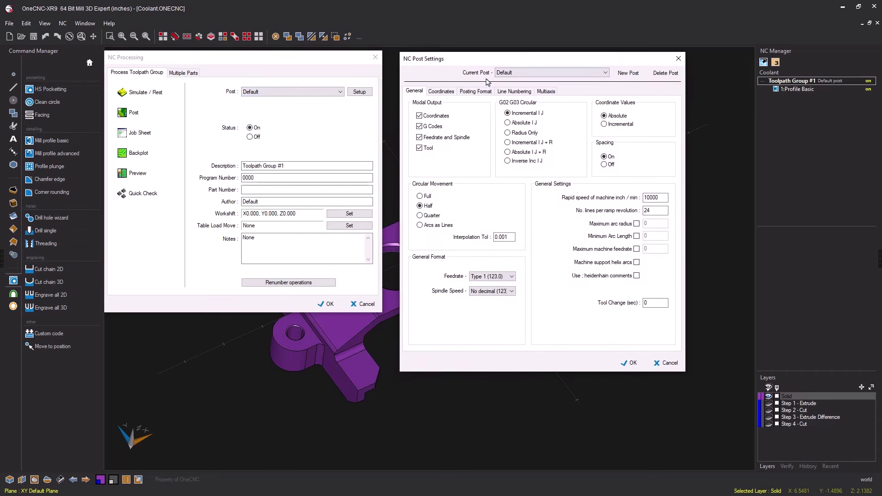
left_click(480, 92)
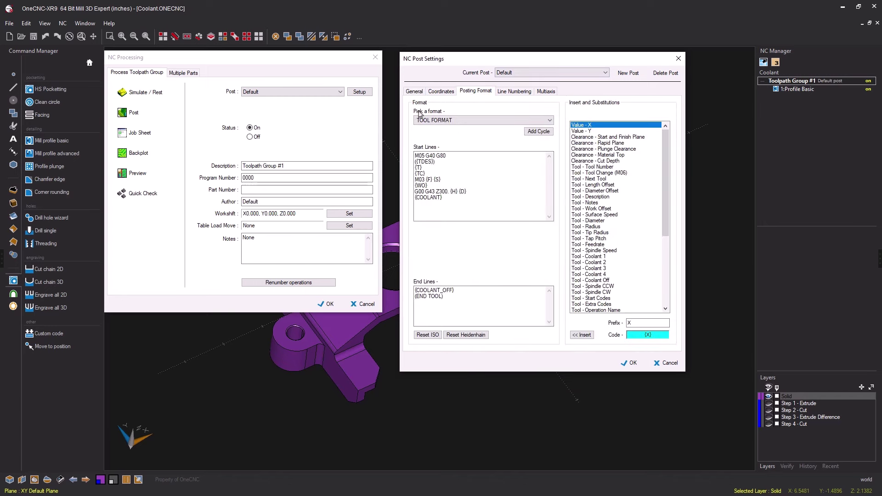
left_click(434, 121)
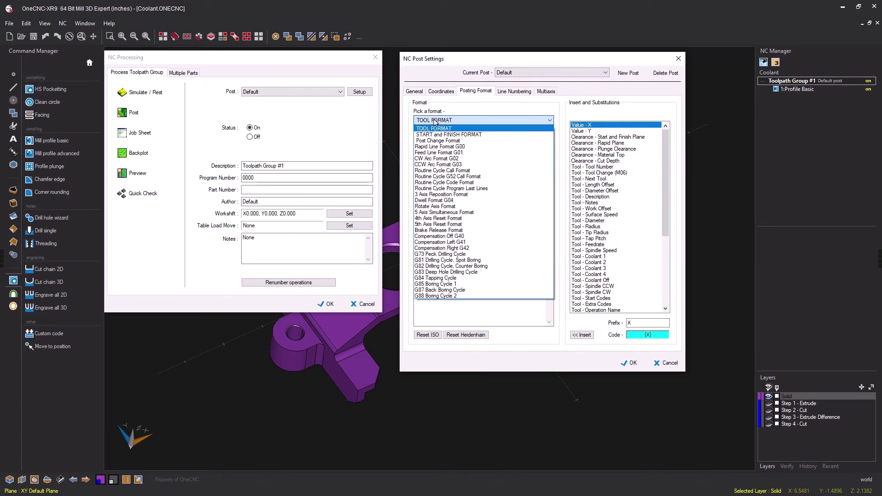
left_click(429, 129)
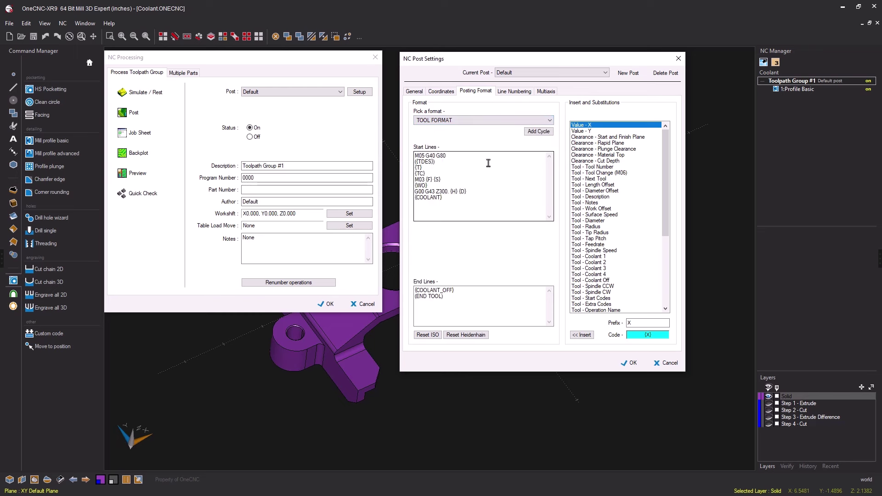
left_click(435, 309)
left_click_drag(443, 199, 414, 198)
left_click(440, 204)
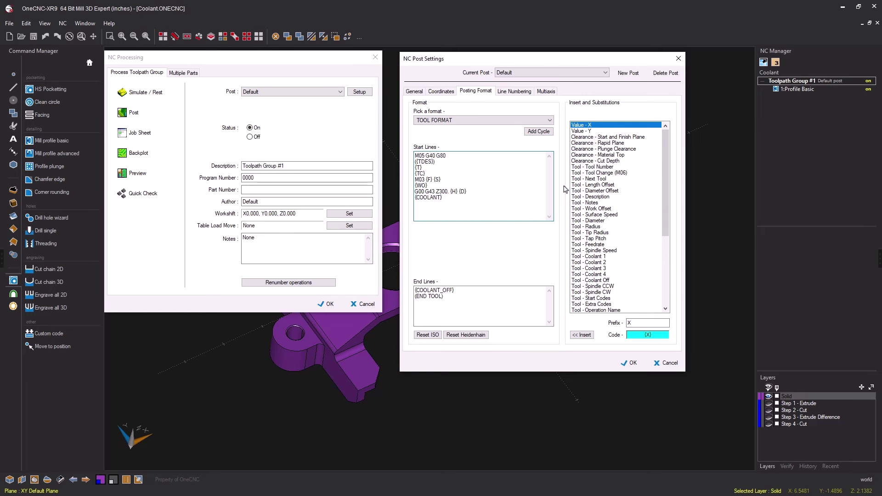
Step: Review the prefixes assigned to the Coolant 1 to Coolant 4 substitutions of the Default post
left_click(590, 256)
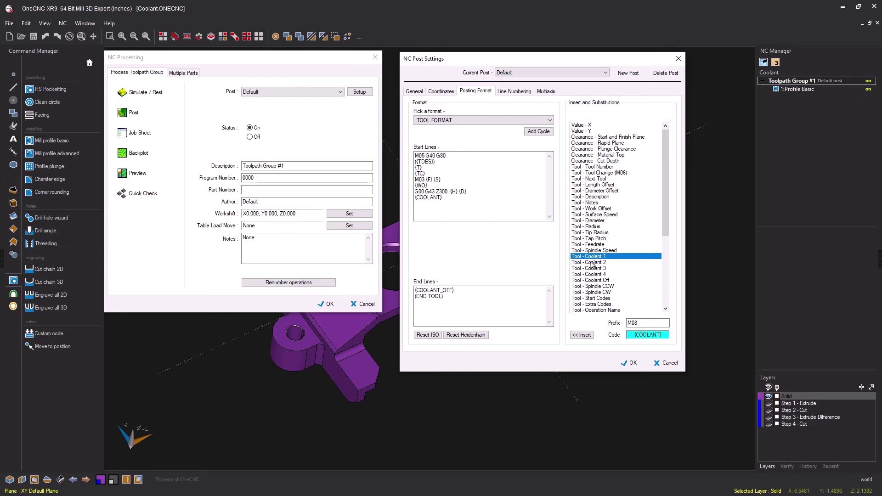
left_click(592, 262)
left_click(593, 268)
left_click(595, 275)
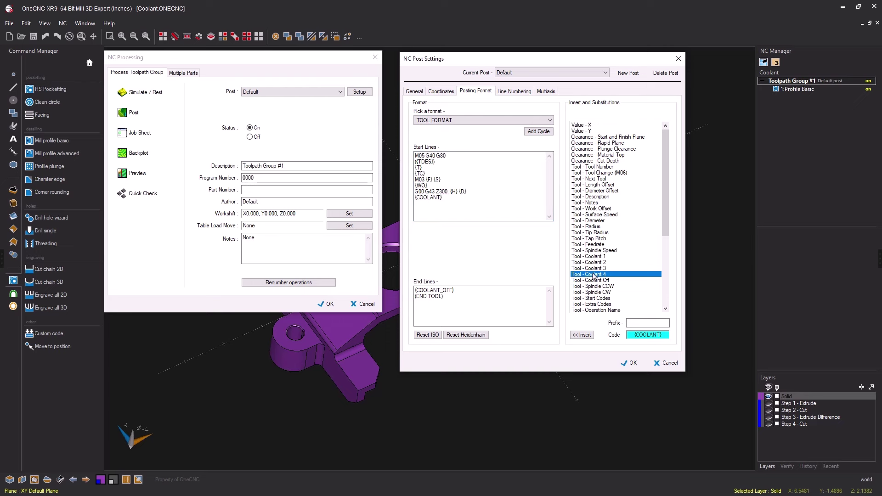
Step: Go through the Coolant 1 and Coolant 2 prefixes, set the Coolant 3 prefix to M88, and save the post settings
left_click(593, 257)
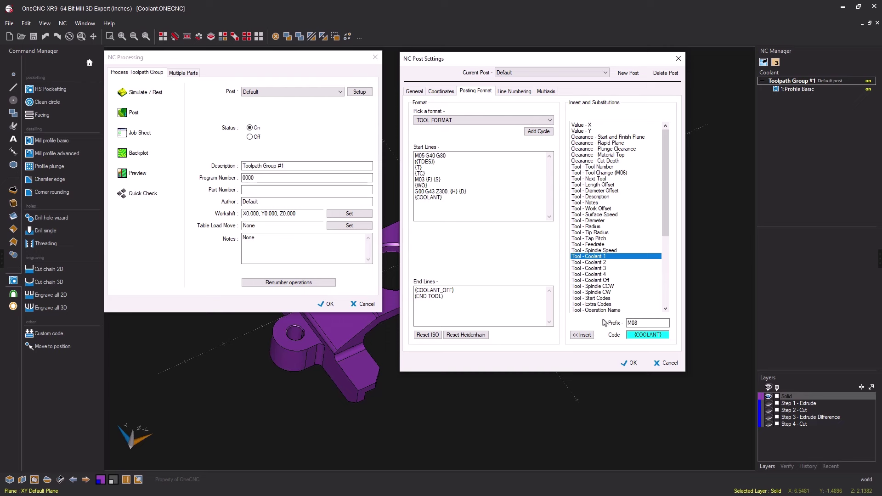
left_click(638, 323)
left_click(597, 263)
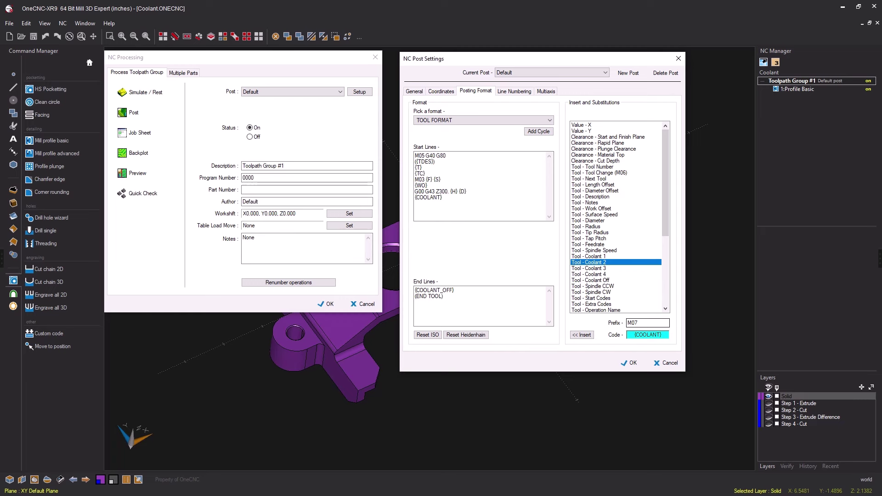
left_click(641, 323)
left_click(602, 269)
left_click(636, 323)
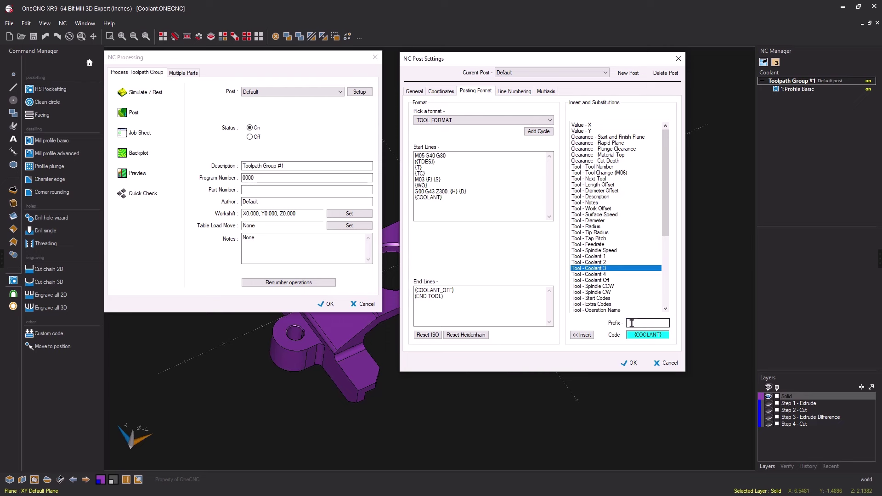
left_click(636, 323)
left_click(632, 363)
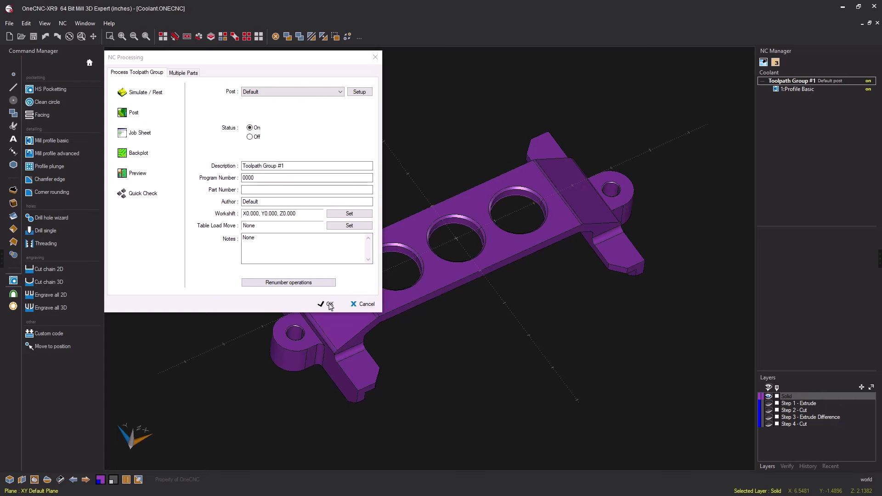
left_click(364, 304)
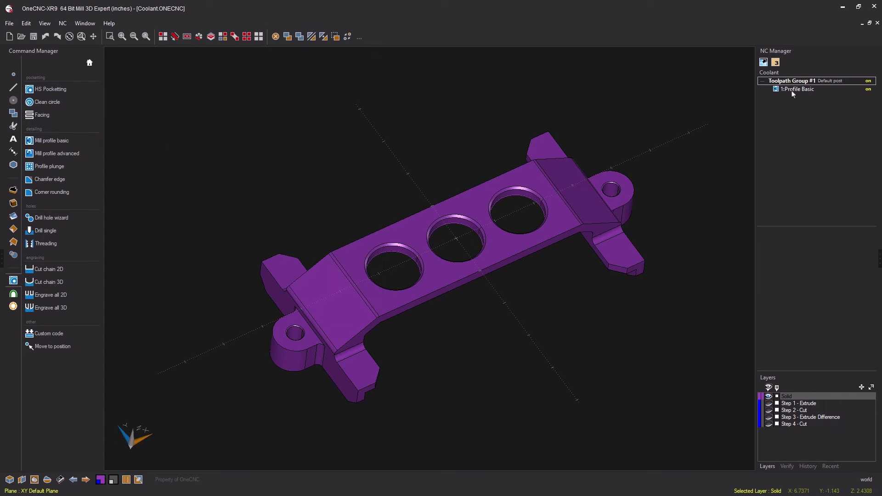
Step: Edit the Profile Basic operation to use Spindle coolant and regenerate its toolpath with all other settings kept
left_click(793, 92)
right_click(792, 90)
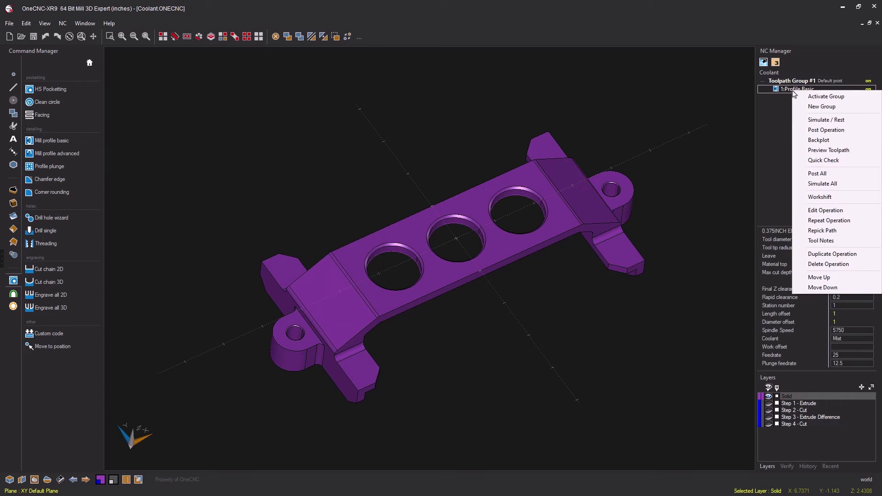
left_click(836, 212)
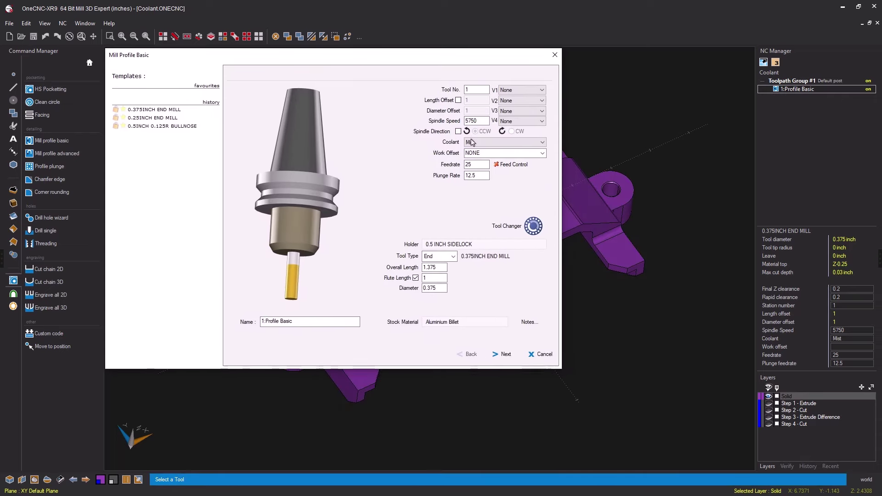
left_click(478, 145)
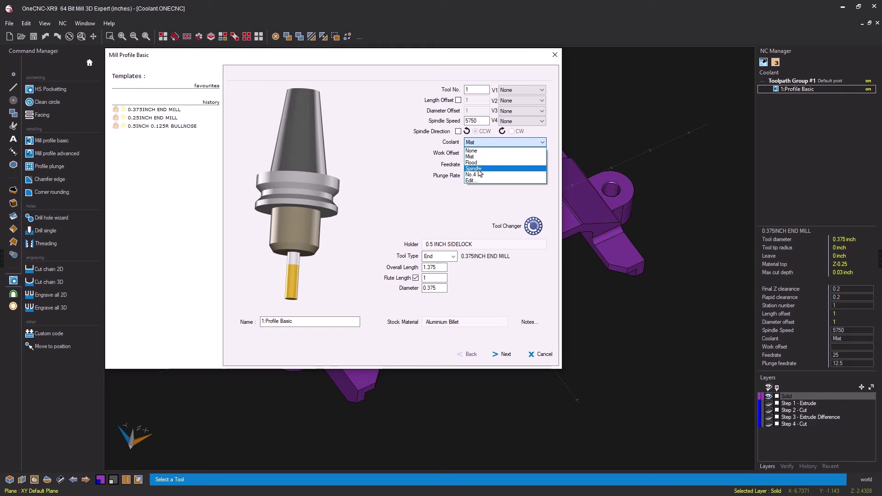
left_click(479, 169)
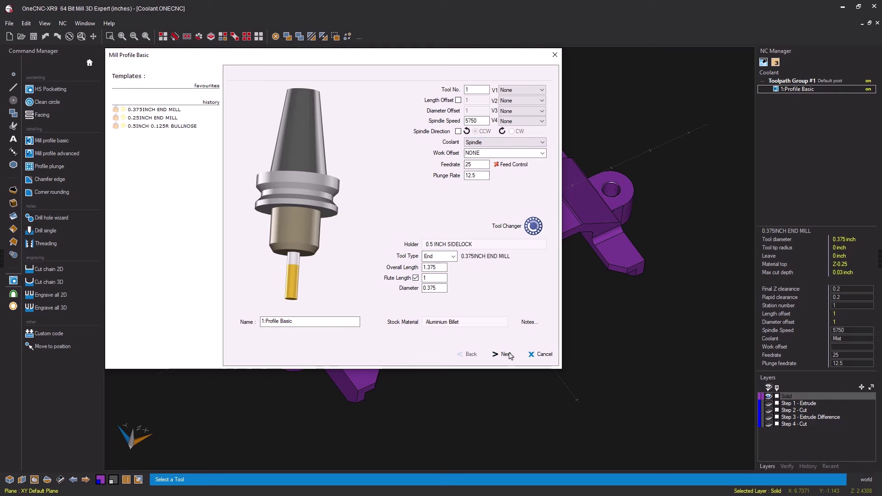
left_click(509, 355)
left_click(509, 355)
left_click(509, 354)
left_click(509, 355)
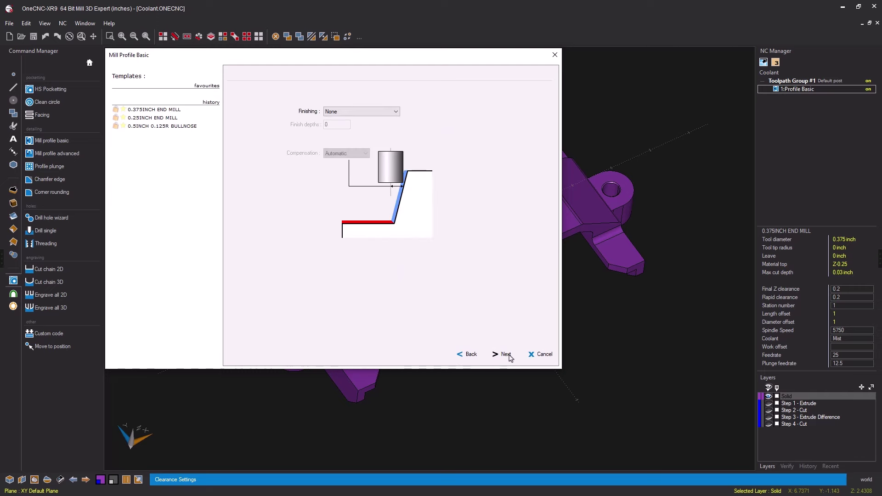
left_click(509, 354)
left_click(509, 354)
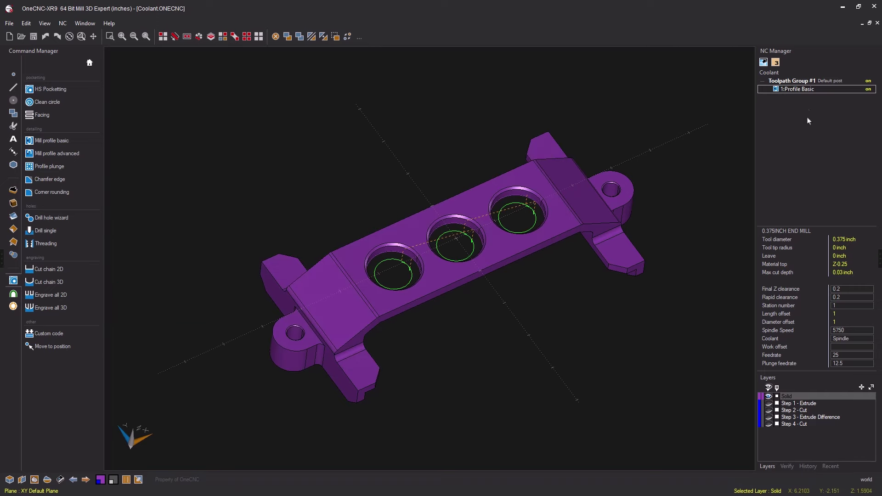
Step: Post Toolpath Group #1 with the Default post, replacing the existing file Coolant
right_click(795, 85)
left_click(810, 122)
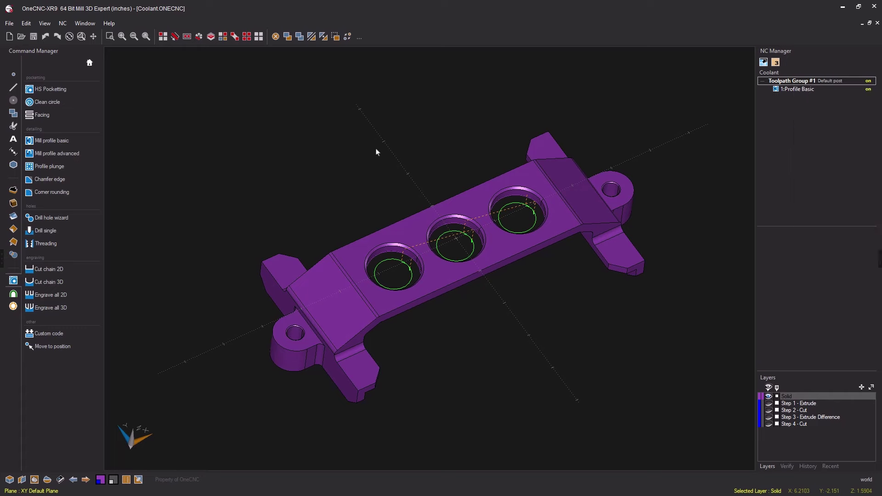
left_click_drag(381, 128, 187, 60)
left_click(144, 110)
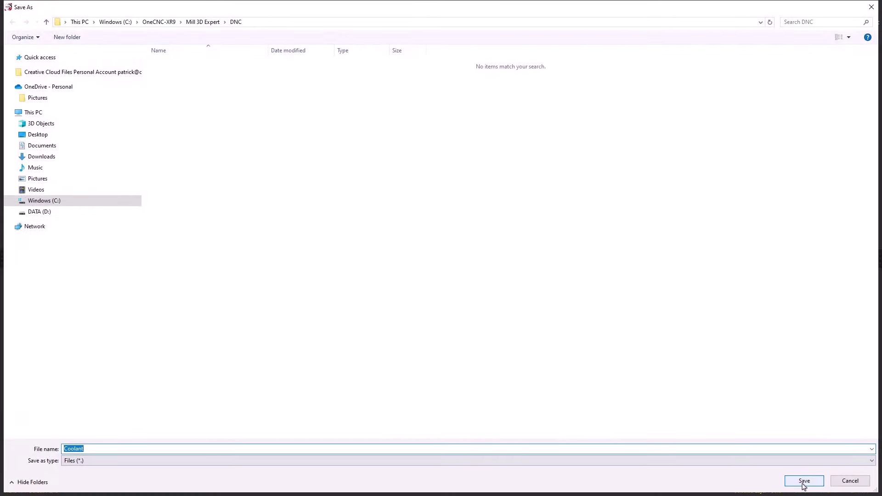
left_click(802, 481)
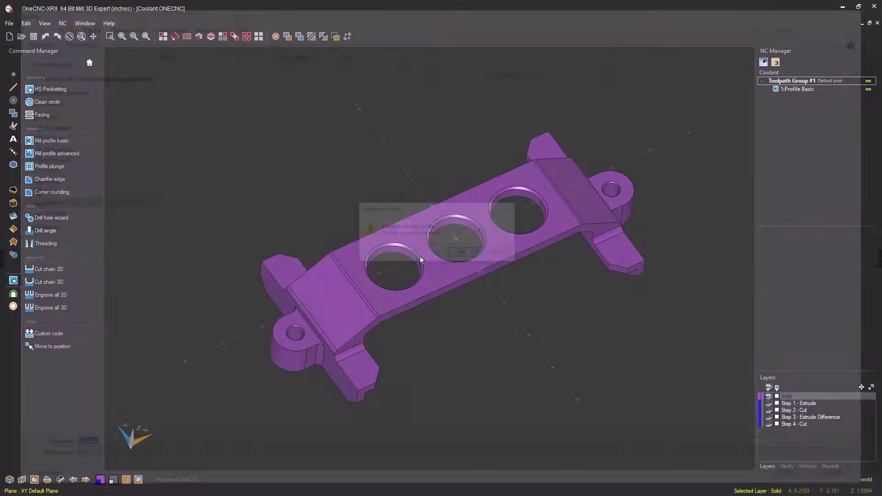
left_click(469, 253)
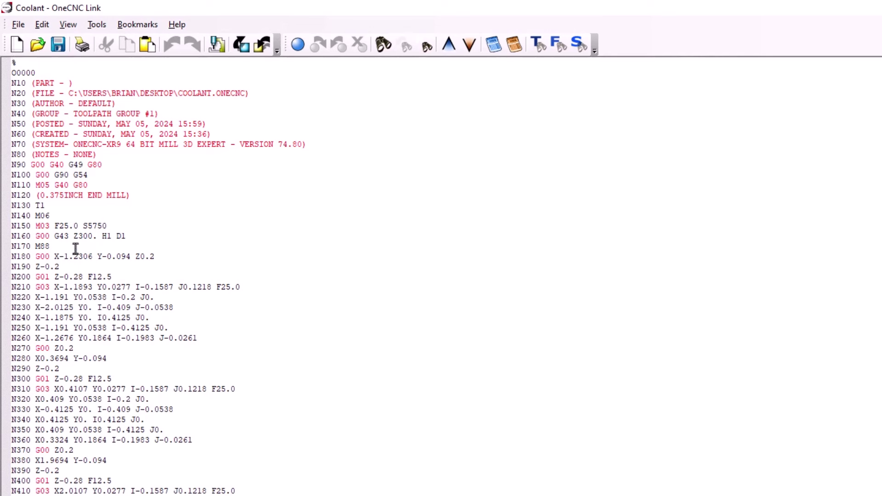
Step: Inspect the coolant command on line N170 and the coolant-off commands on lines N480 and N500, and close the posted file
left_click_drag(76, 248, 12, 247)
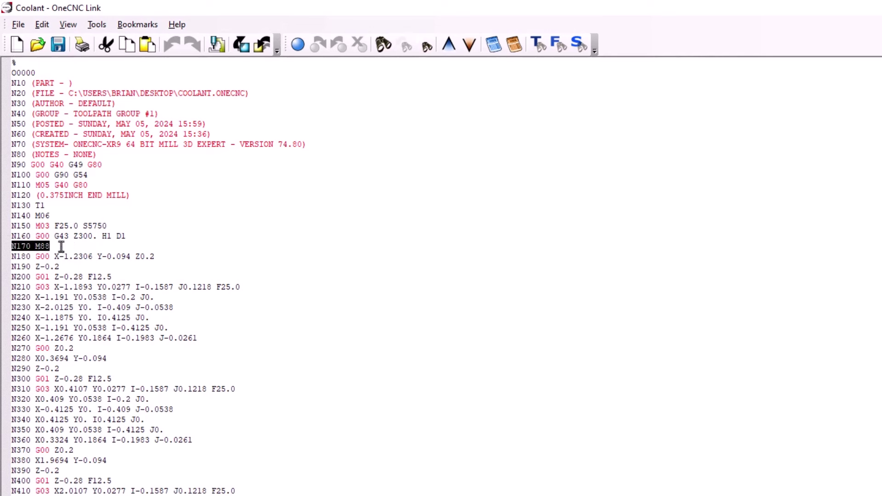
left_click(78, 247)
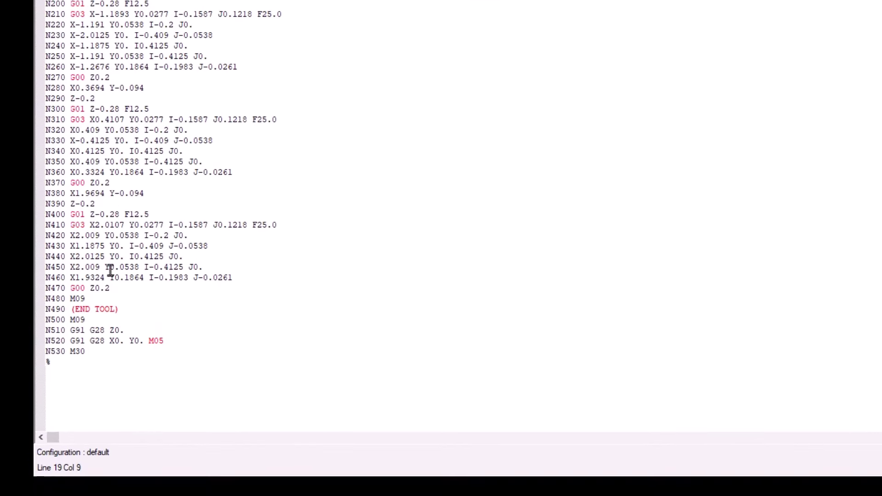
left_click_drag(98, 301, 70, 320)
left_click(103, 301)
left_click(115, 309)
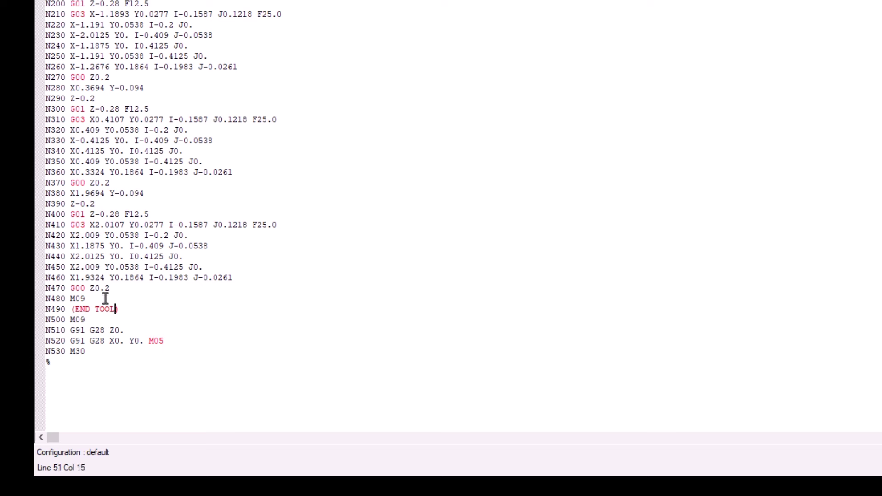
left_click_drag(99, 299, 69, 297)
key("Right")
left_click_drag(100, 319, 70, 319)
left_click(89, 317)
left_click(134, 312)
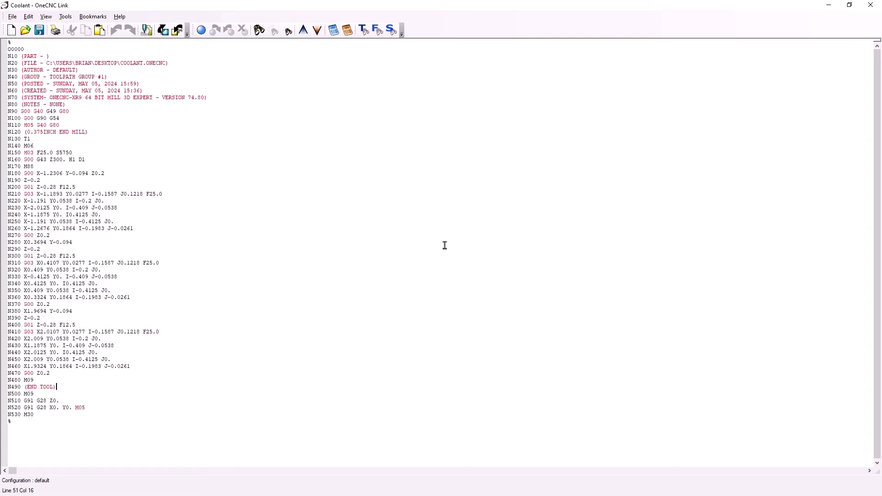
left_click(870, 5)
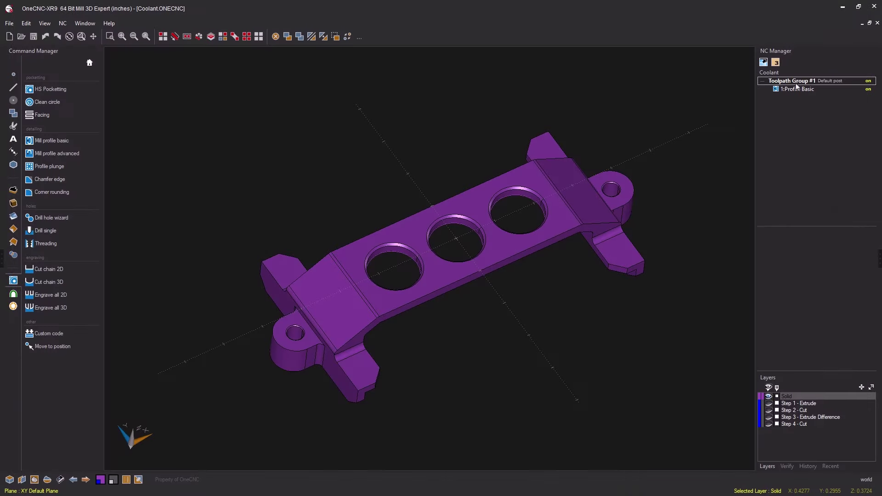
Step: Open the Default post settings for Toolpath Group #1 and locate the coolant-off code in the TOOL FORMAT end lines
double_click(815, 80)
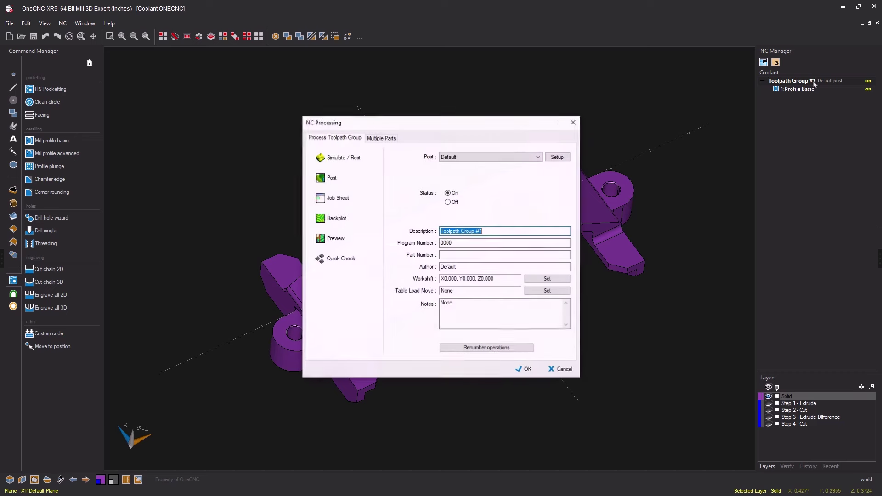
left_click_drag(528, 125, 333, 56)
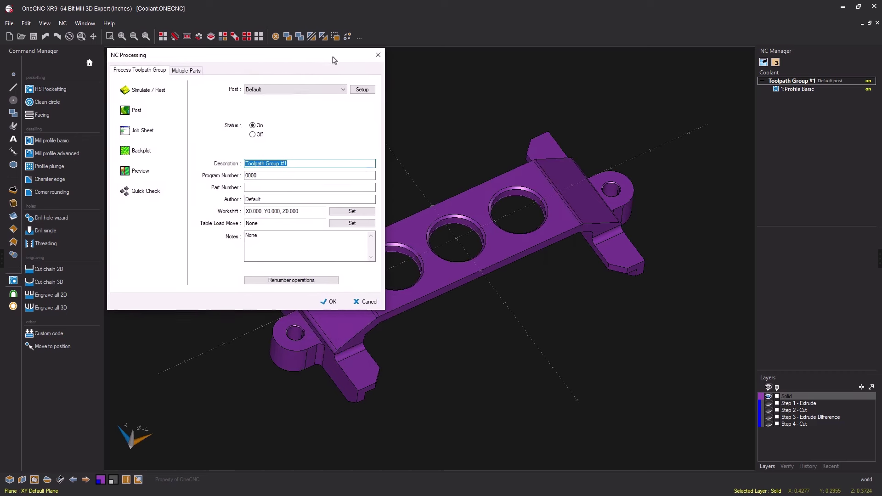
left_click(362, 89)
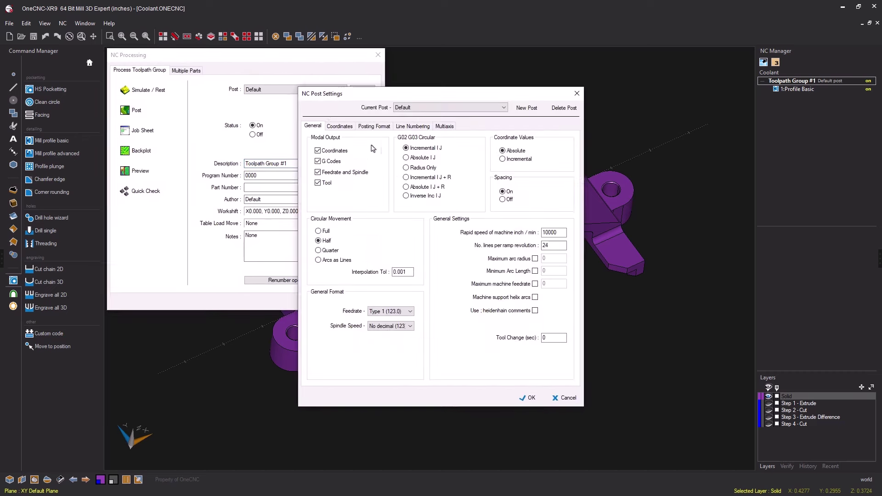
left_click_drag(388, 92, 496, 61)
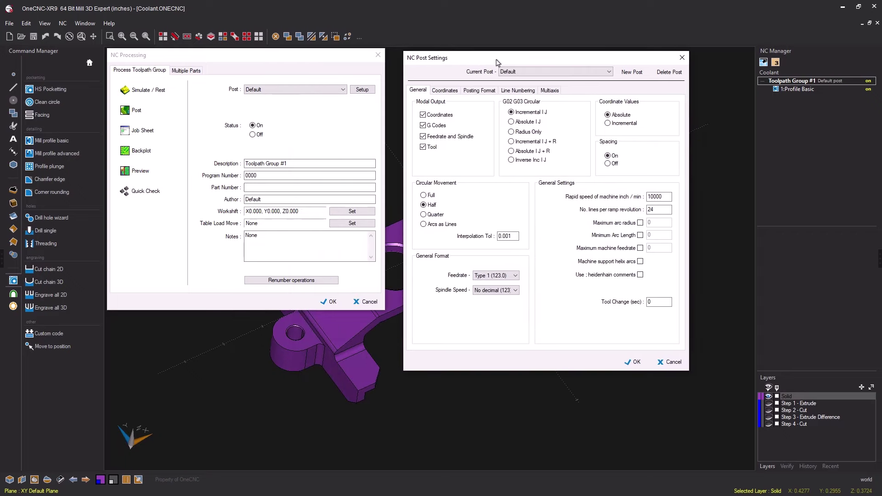
left_click(474, 91)
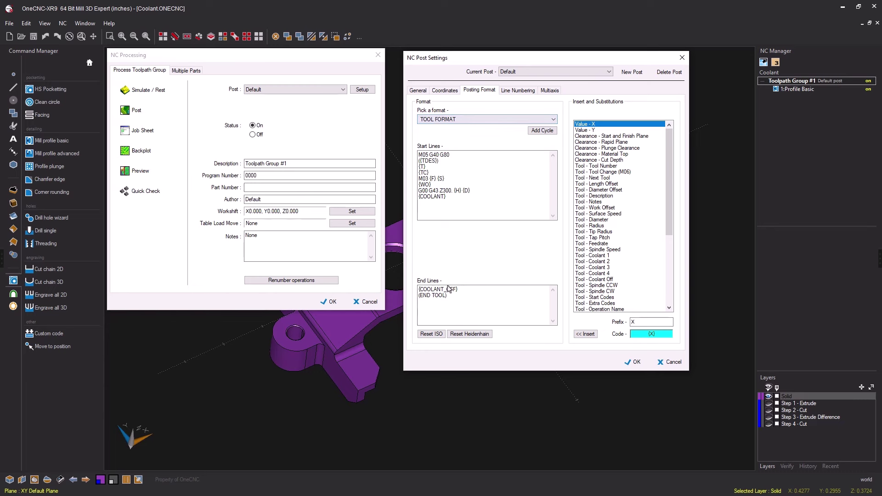
left_click_drag(458, 289, 411, 290)
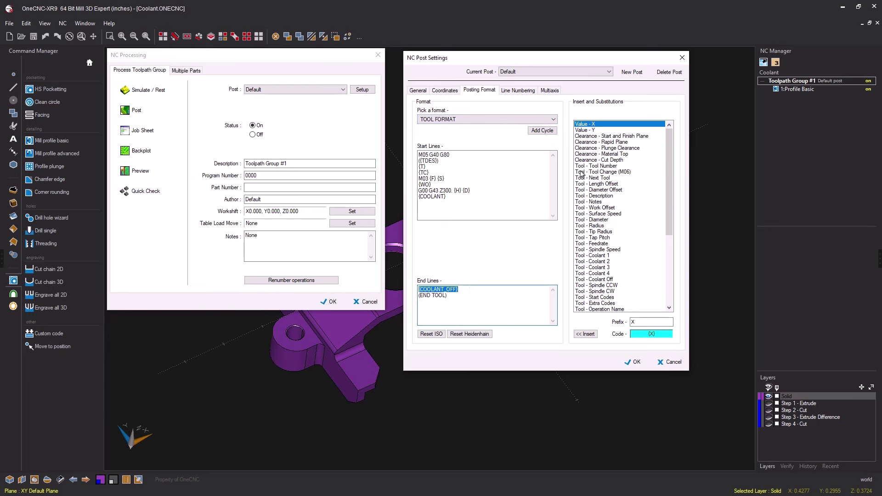
Step: Add M89 after M09 in the Tool - Coolant Off prefix and save the post settings
left_click(598, 280)
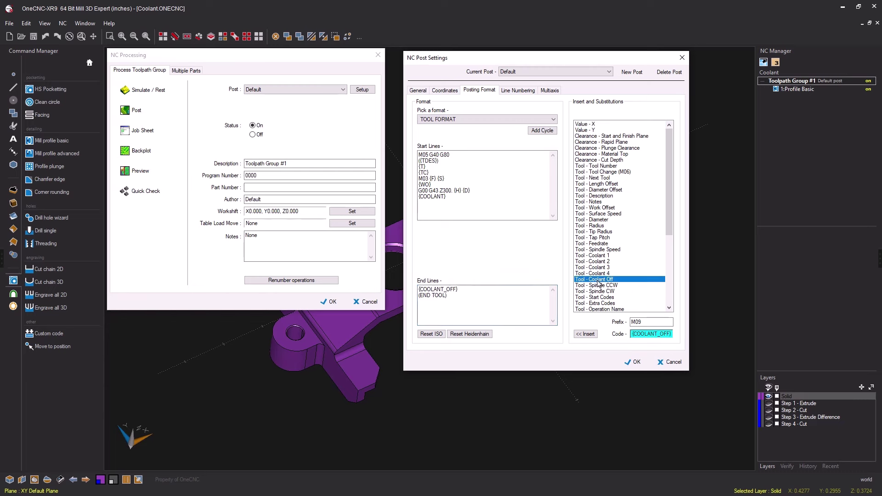
left_click(646, 322)
type("M89")
left_click_drag(666, 322, 630, 323)
left_click(634, 362)
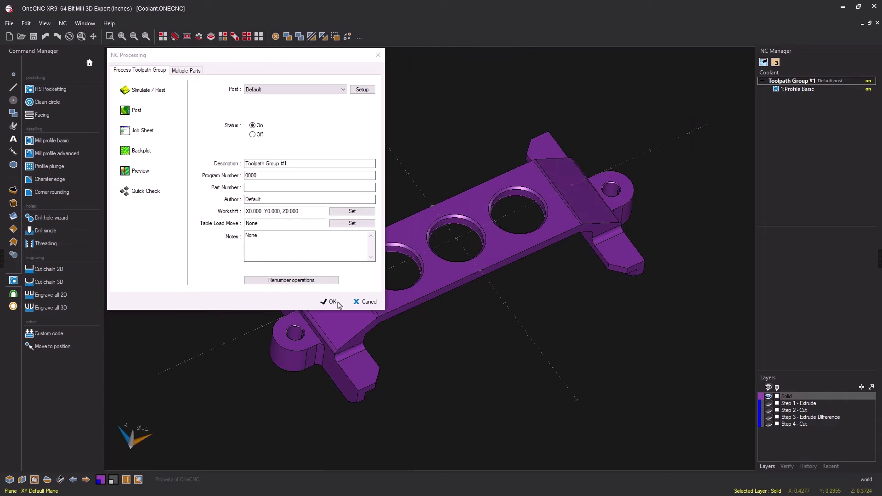
Step: Post Toolpath Group #1 with the updated coolant-off prefix, replacing the existing file Coolant
left_click(147, 116)
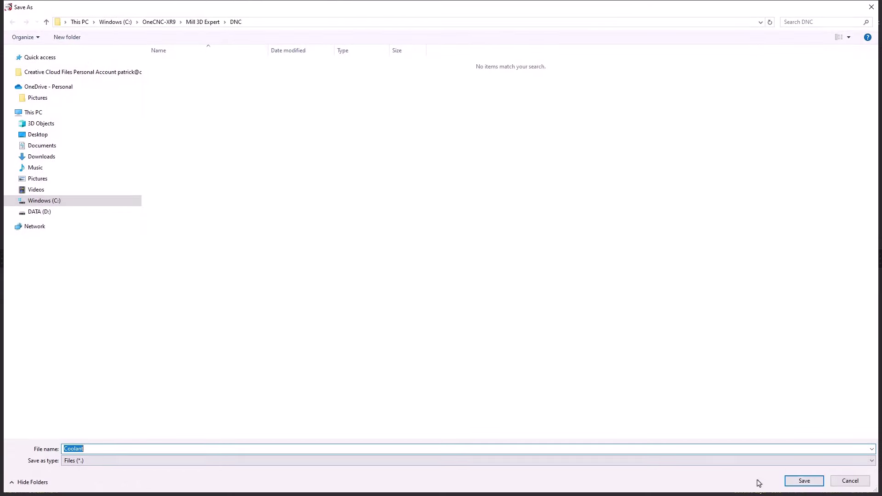
left_click(804, 481)
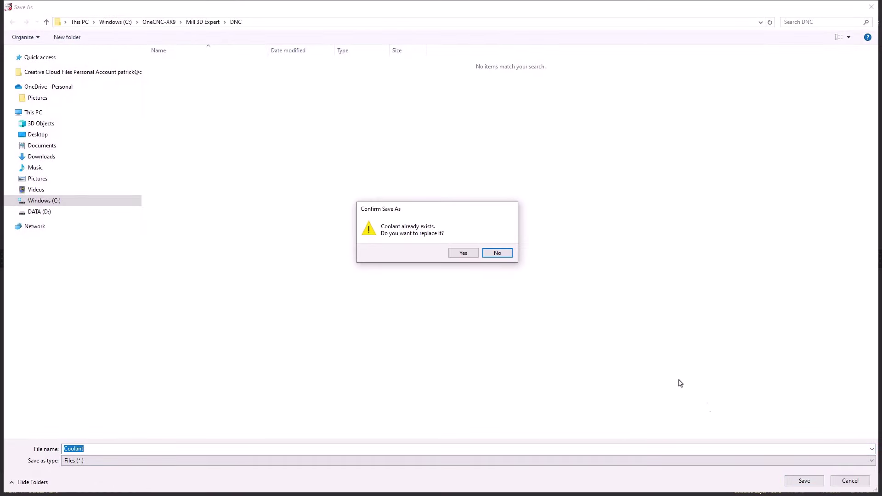
left_click(467, 252)
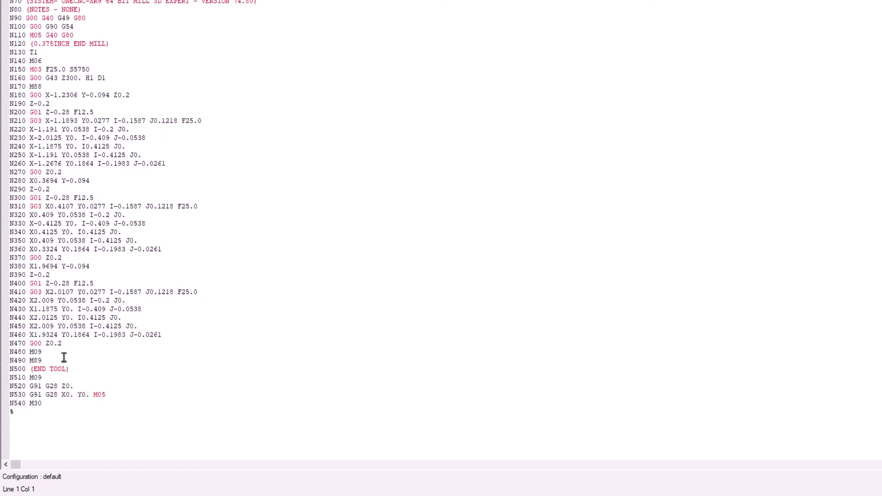
Step: Inspect the coolant-off commands on lines N480, N490 and N510 of the posted code, and close the file
double_click(36, 352)
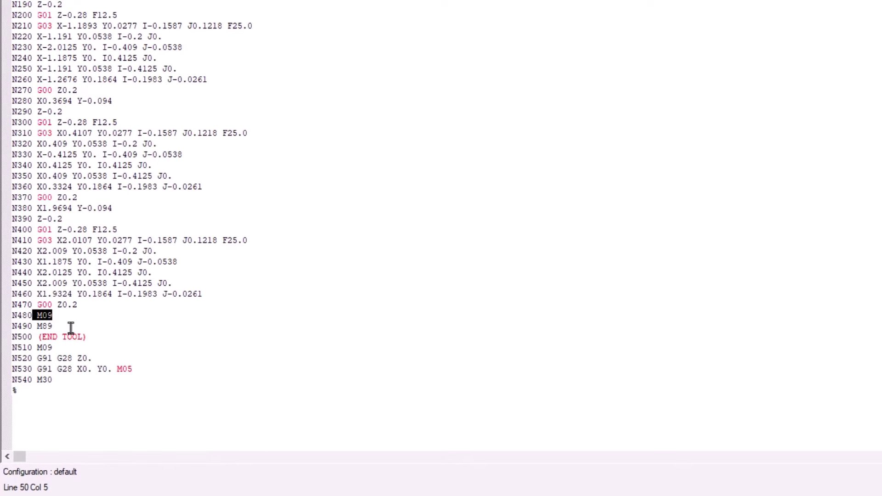
left_click_drag(70, 328, 33, 327)
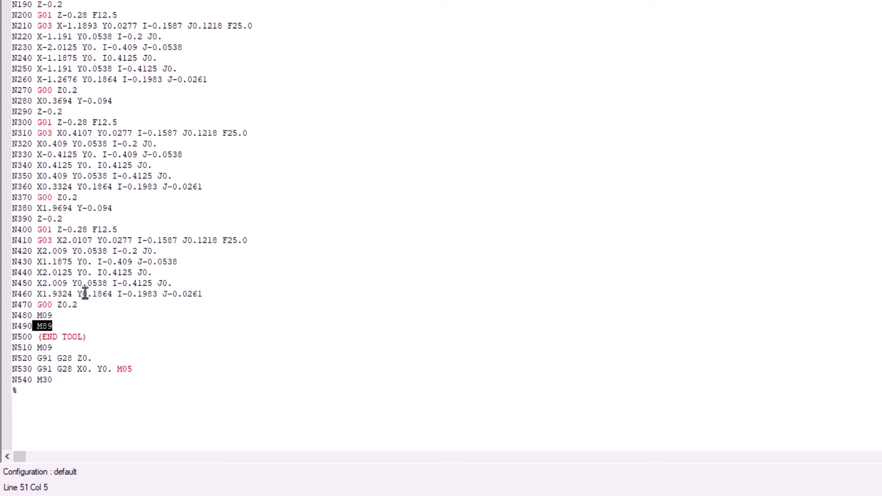
left_click_drag(68, 348, 38, 348)
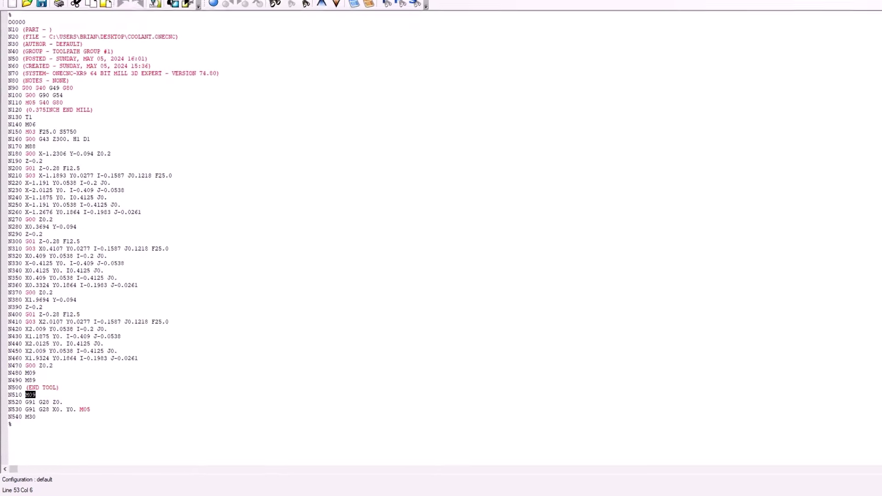
left_click(875, 6)
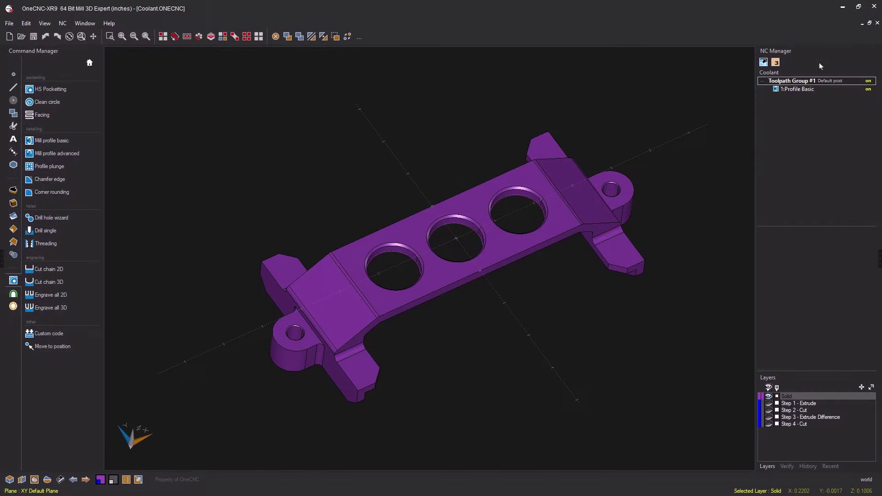
Step: Open the START and FINISH FORMAT in Toolpath Group #1's Default post settings and review its start and end lines
double_click(801, 83)
left_click_drag(528, 128, 337, 63)
left_click(373, 91)
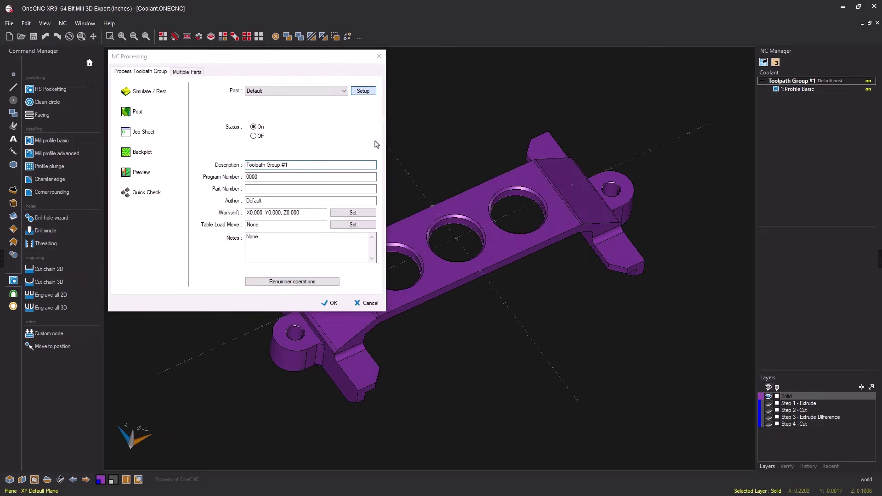
left_click_drag(385, 92, 496, 65)
left_click(481, 93)
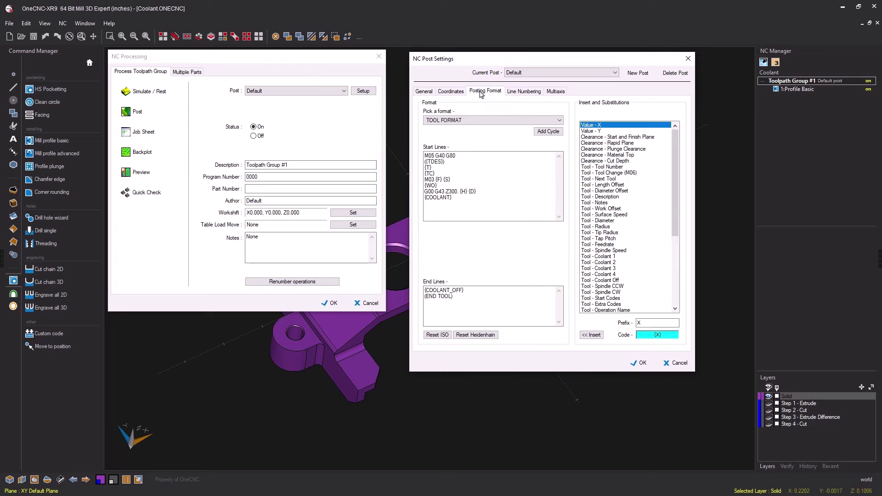
left_click(463, 122)
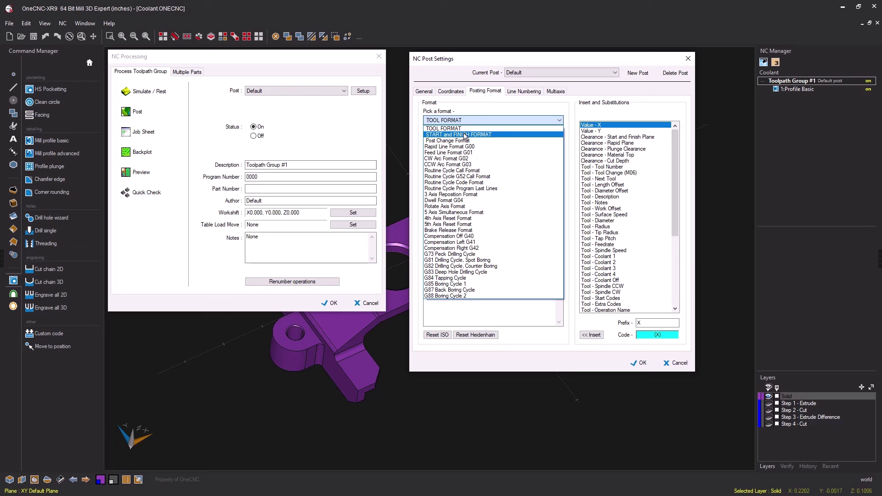
left_click(465, 134)
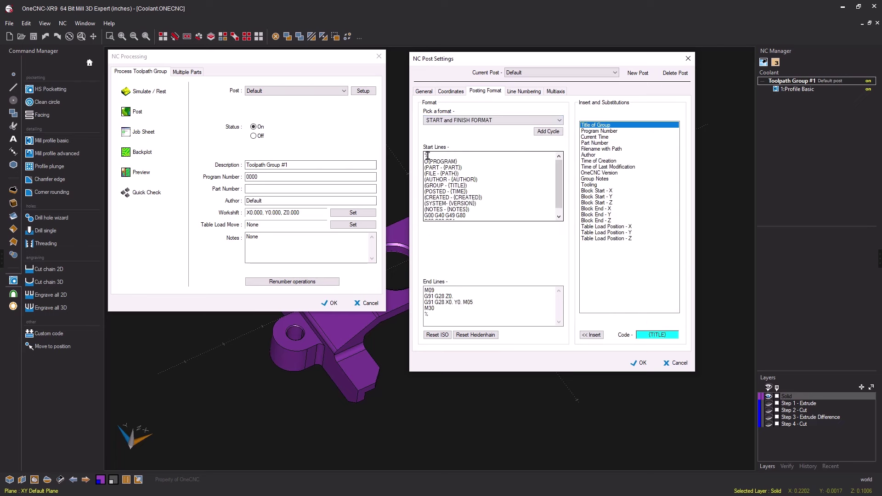
left_click_drag(424, 155, 470, 224)
left_click_drag(462, 294, 473, 323)
left_click(485, 313)
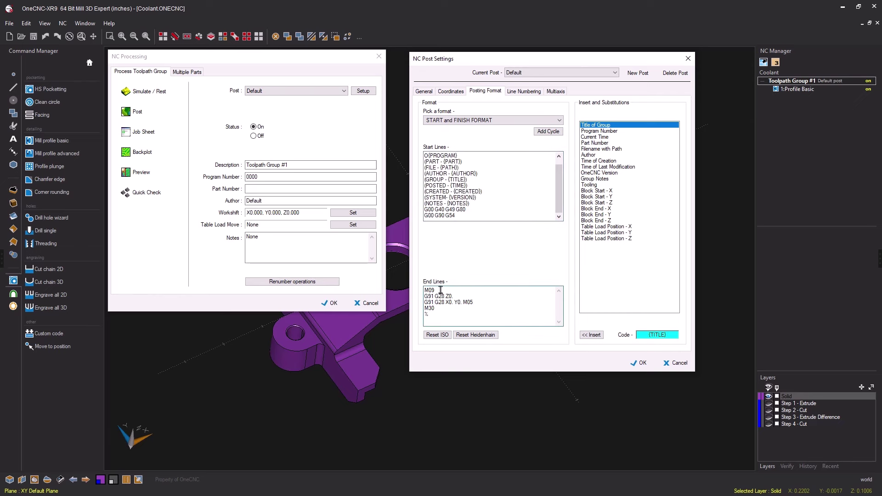
Step: Delete the M09 line from the START and FINISH FORMAT end lines and save the post settings
left_click_drag(440, 290, 424, 290)
key("Delete")
key("Delete")
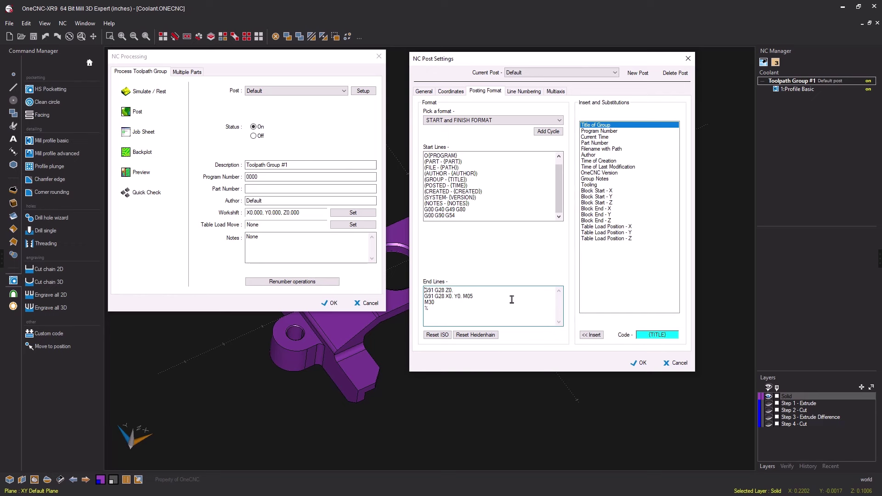
left_click(639, 363)
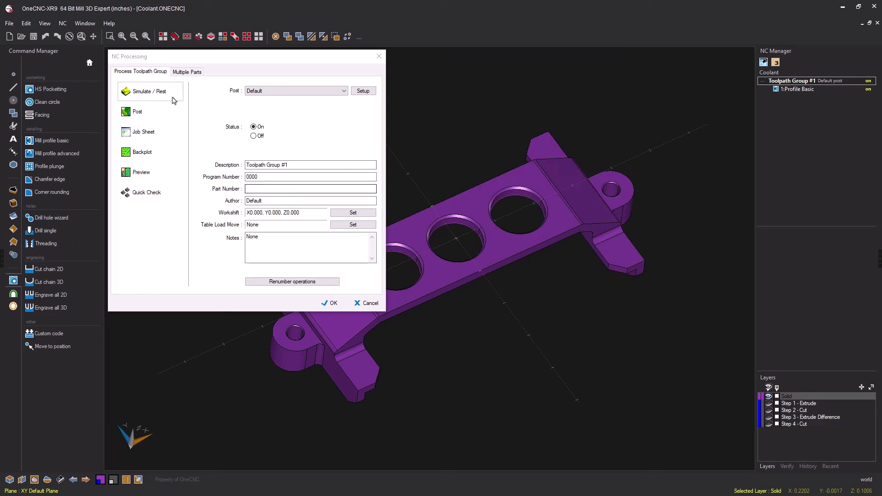
Step: Post Toolpath Group #1 again with the shortened end lines, overwriting the file Coolant
left_click(136, 111)
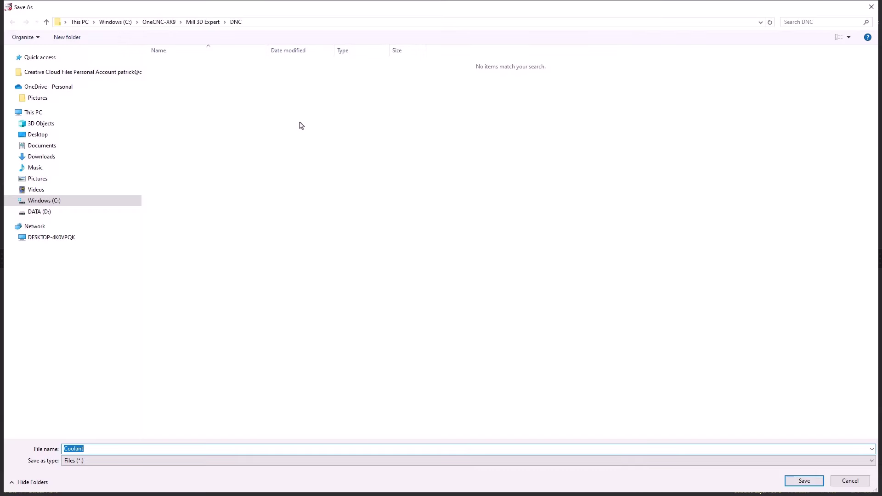
left_click(804, 481)
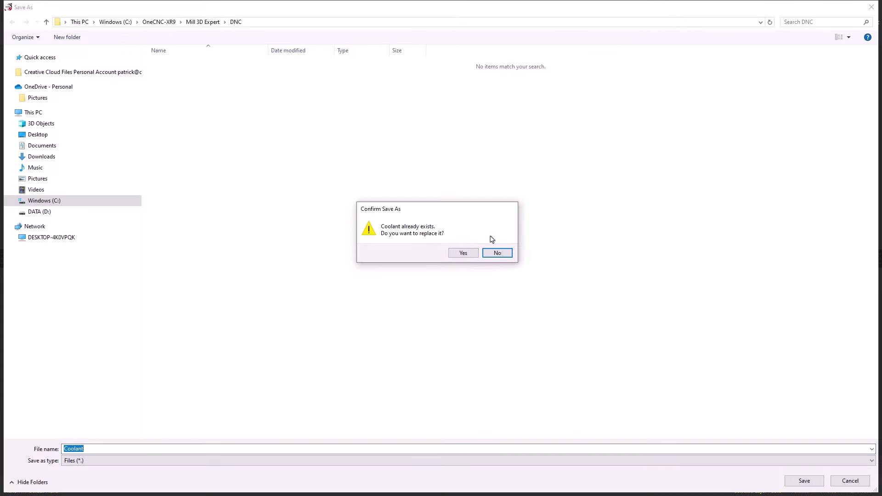
left_click(463, 254)
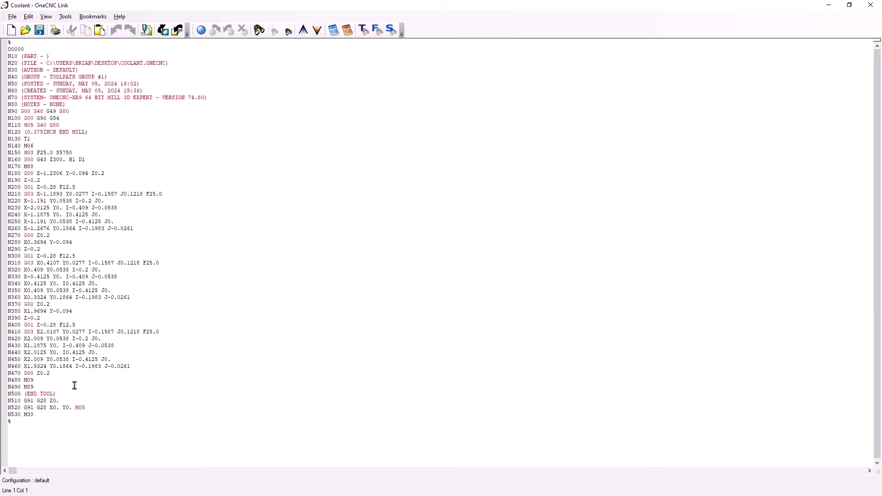
Step: Check the coolant-off commands on lines N480 and N490 and the line following the END TOOL comment
left_click_drag(43, 379, 24, 381)
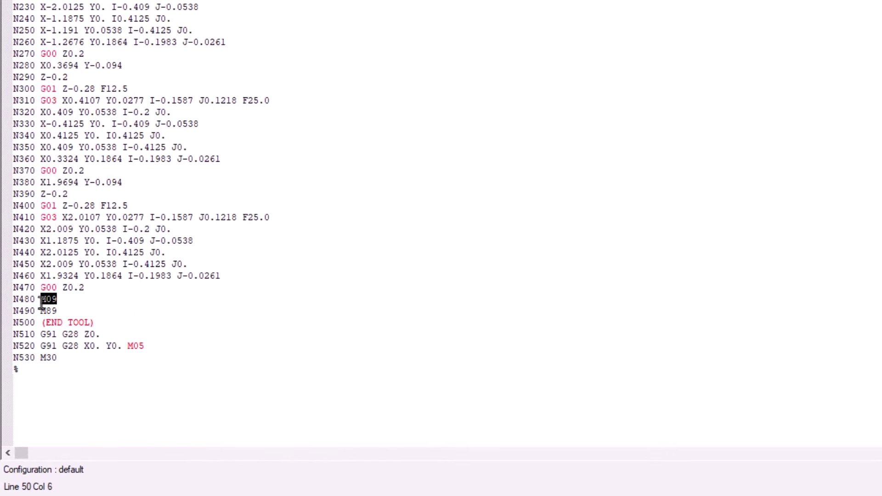
left_click_drag(58, 311, 39, 316)
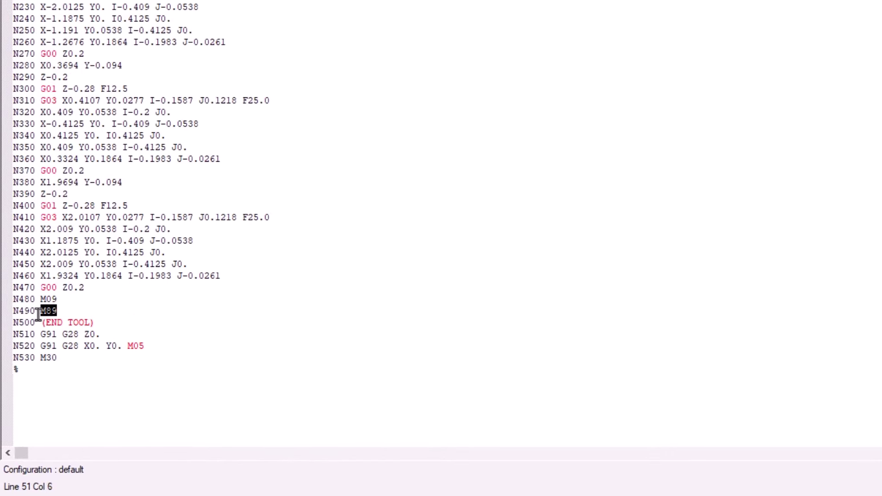
left_click(63, 304)
left_click(65, 313)
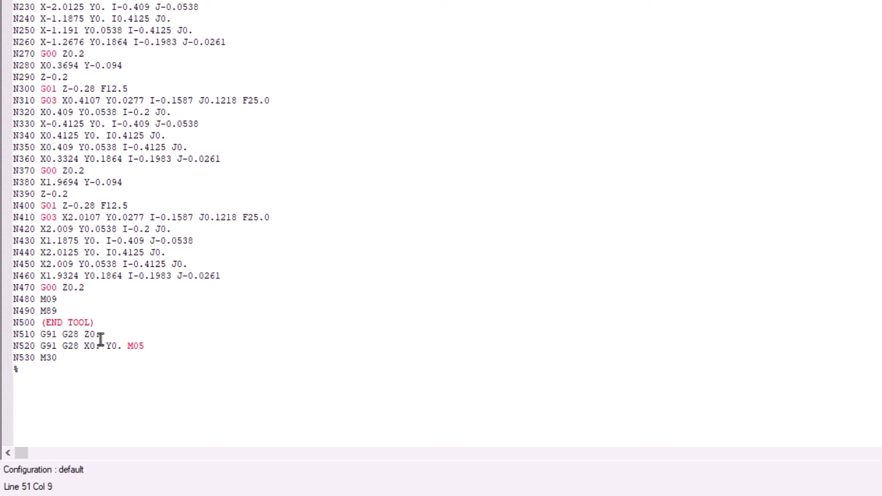
left_click_drag(101, 335, 13, 335)
left_click(215, 275)
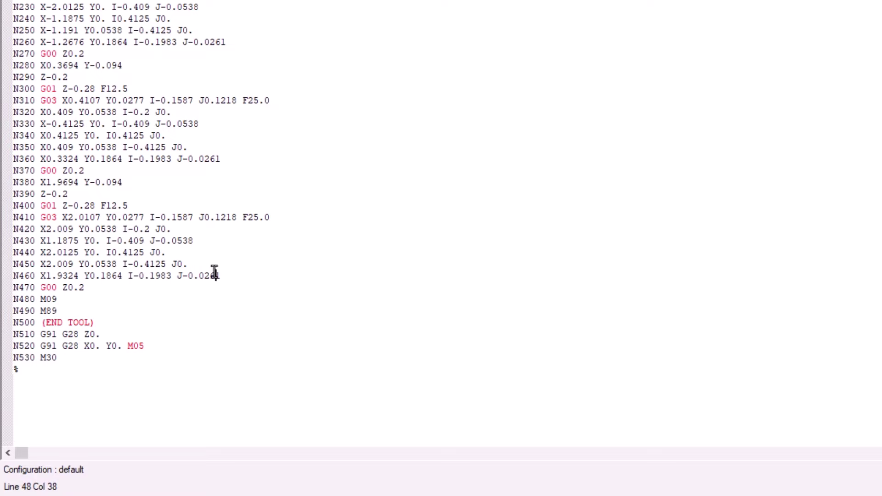